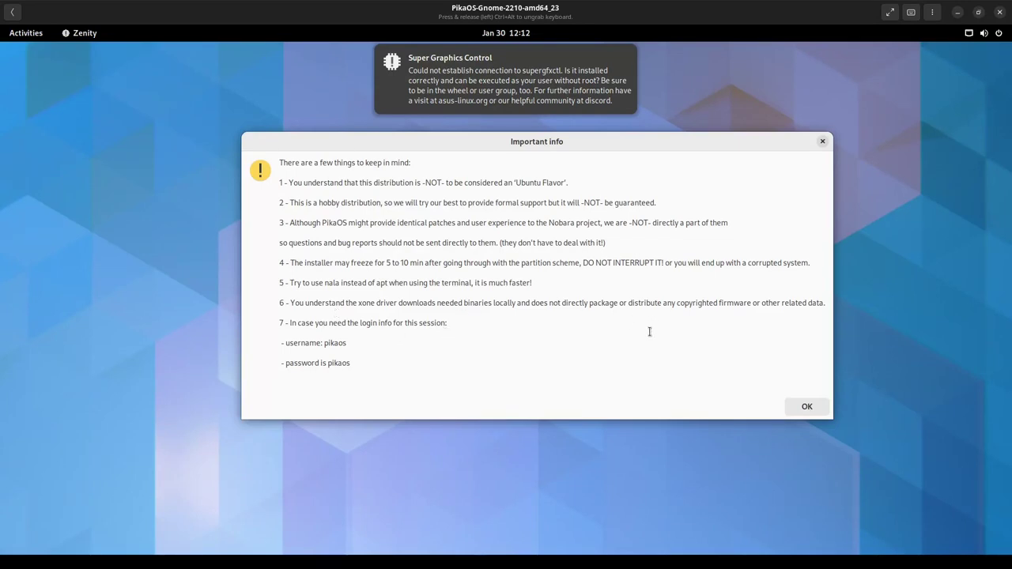
- Dismiss both Important info notices and launch the PikaOS 22.10 installer from Activities
{"action": "left_click", "coordinate": [799, 408]}
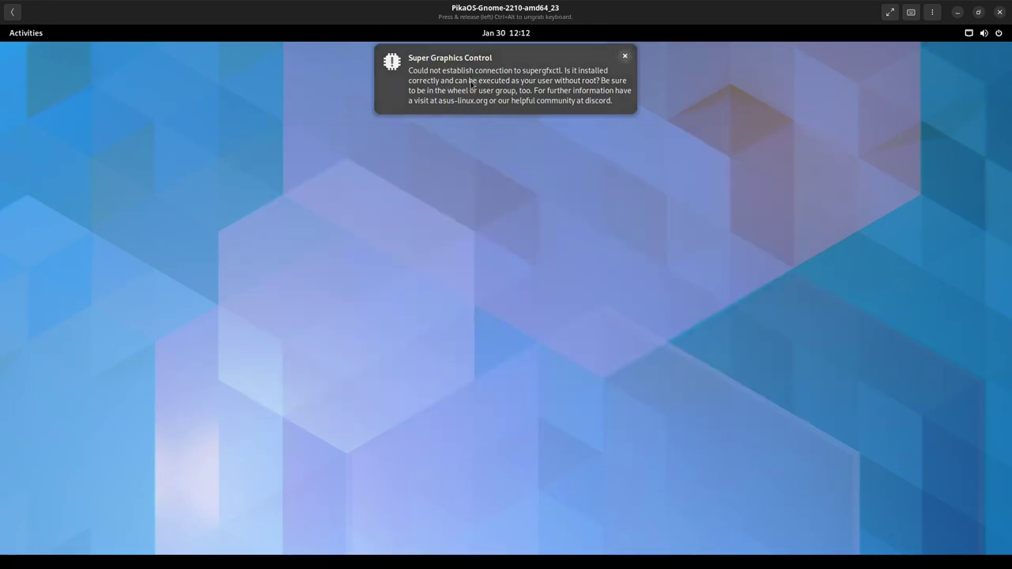
{"action": "left_click", "coordinate": [26, 33]}
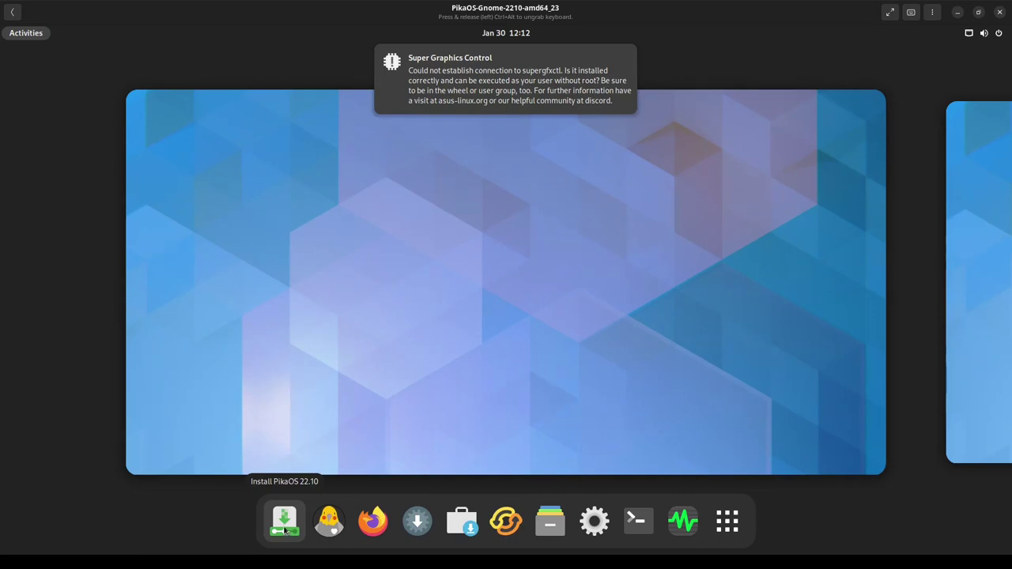
{"action": "left_click", "coordinate": [286, 526]}
{"action": "left_click", "coordinate": [574, 215]}
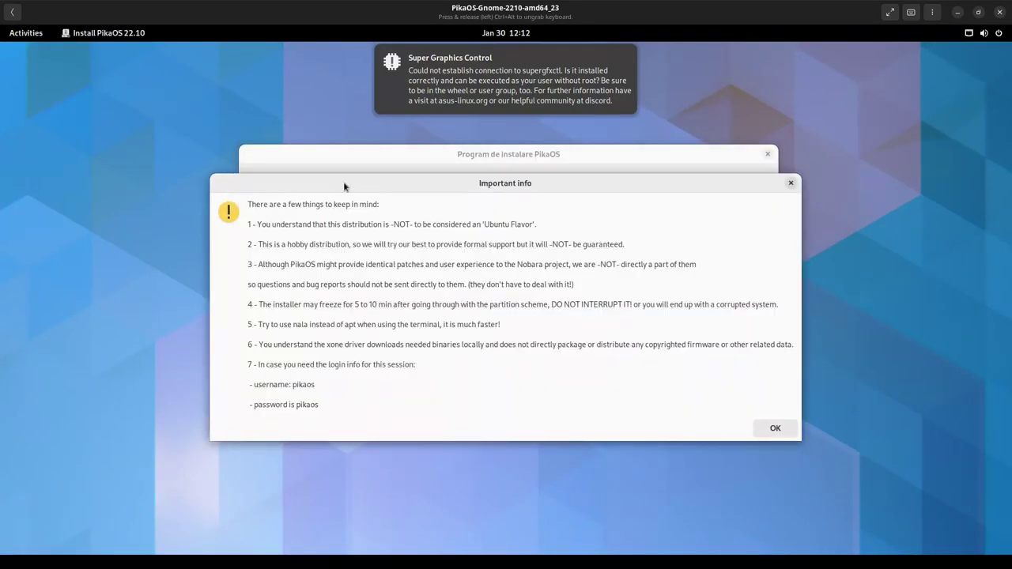
{"action": "left_click", "coordinate": [772, 428]}
{"action": "left_click_drag", "start_coordinate": [546, 154], "coordinate": [569, 145]}
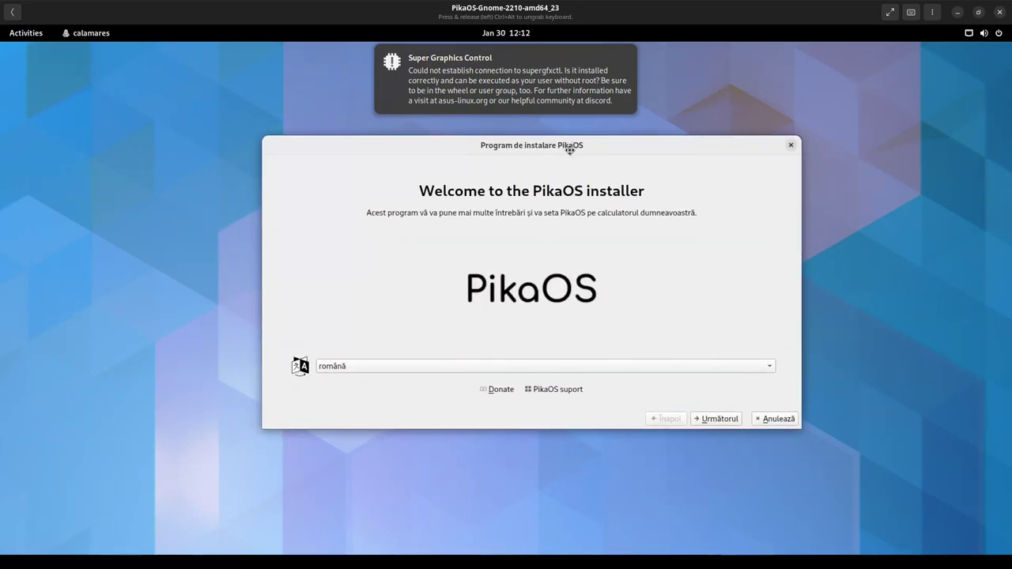
- Dismiss the Super Graphics Control notification and move the installer window higher up
{"action": "left_click", "coordinate": [436, 366]}
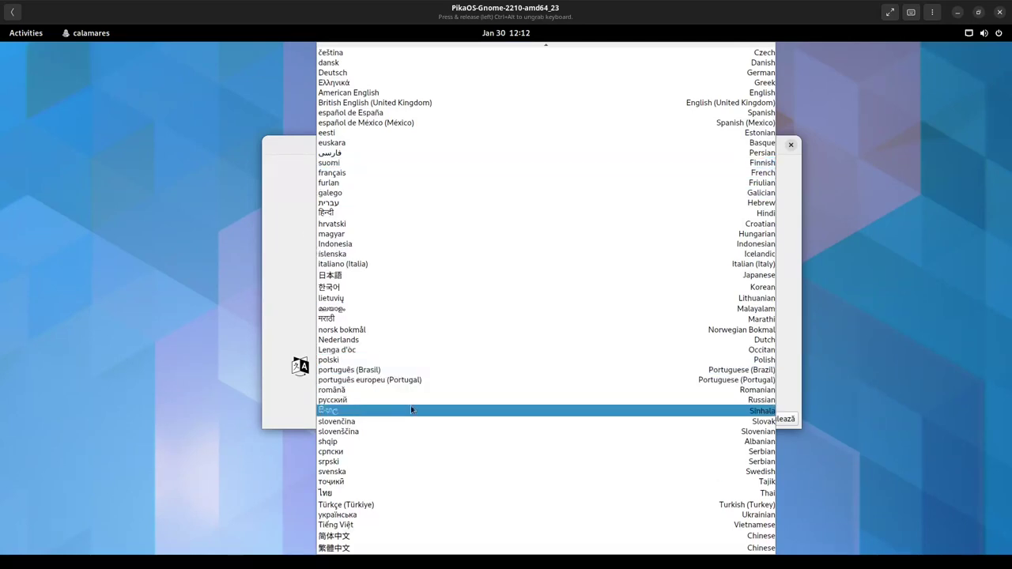
{"action": "left_click", "coordinate": [286, 385]}
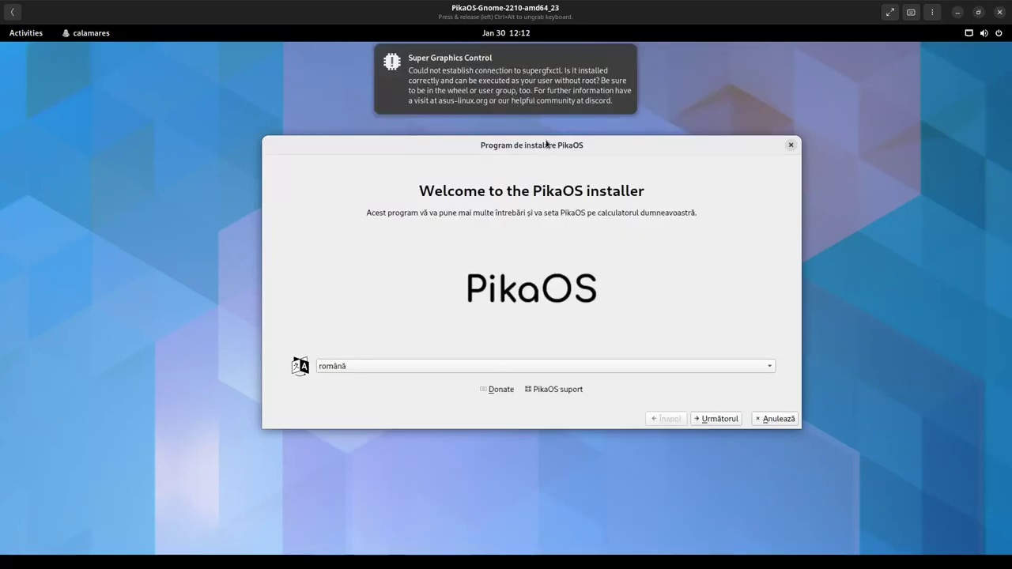
{"action": "left_click", "coordinate": [625, 54]}
{"action": "left_click_drag", "start_coordinate": [617, 142], "coordinate": [594, 66]}
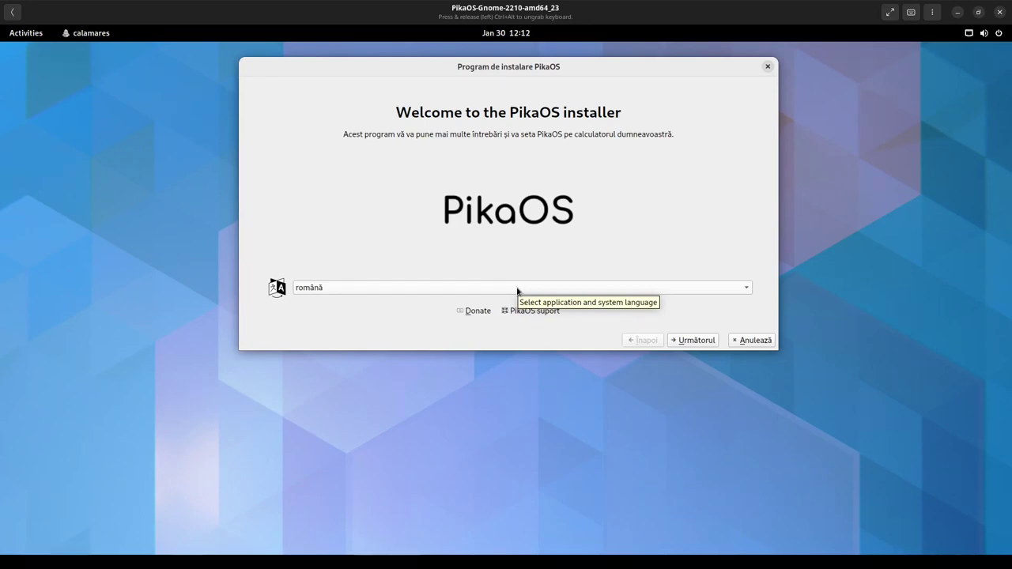
- Switch the installer language to American English and continue to the location page
{"action": "left_click", "coordinate": [517, 288]}
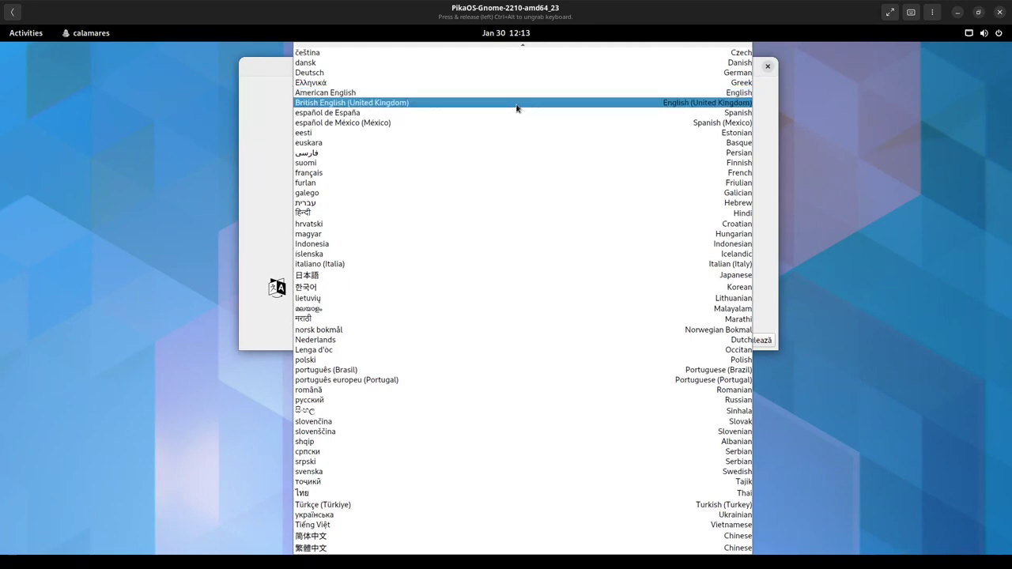
{"action": "left_click", "coordinate": [520, 94]}
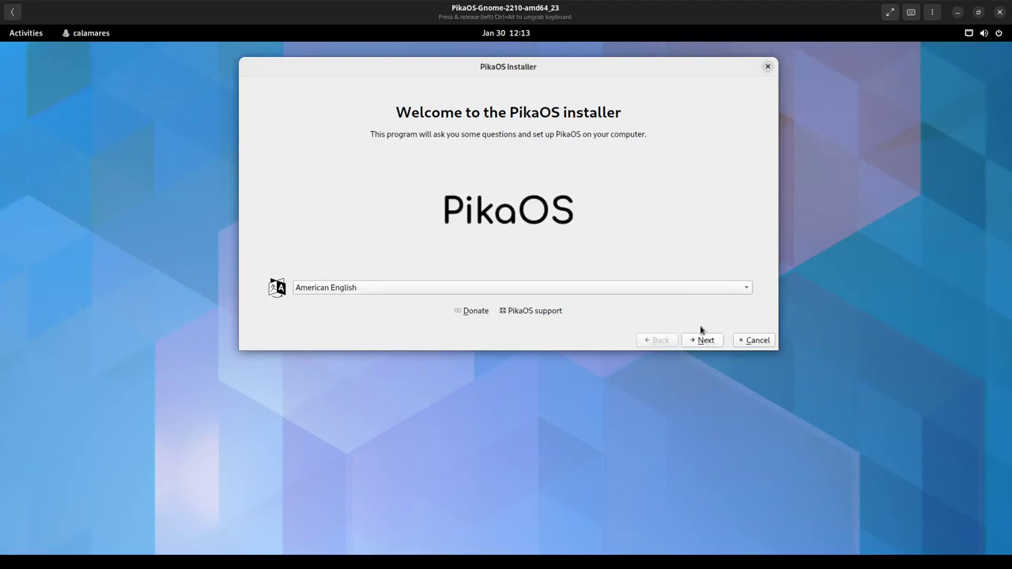
{"action": "left_click", "coordinate": [704, 339]}
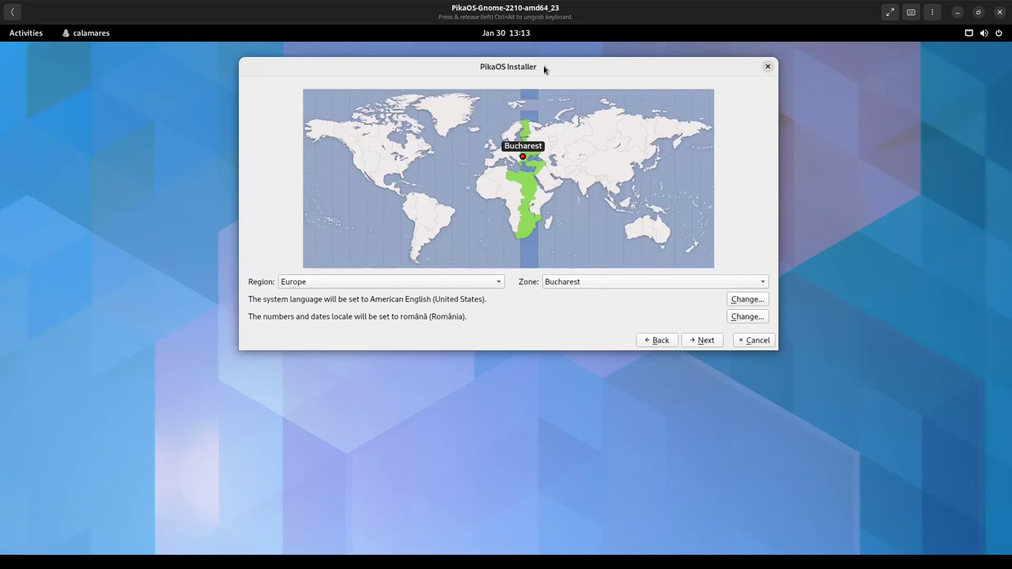
- Accept the Europe/Bucharest time zone and English (US) keyboard layout to reach partitioning
{"action": "left_click_drag", "start_coordinate": [544, 70], "coordinate": [544, 85]}
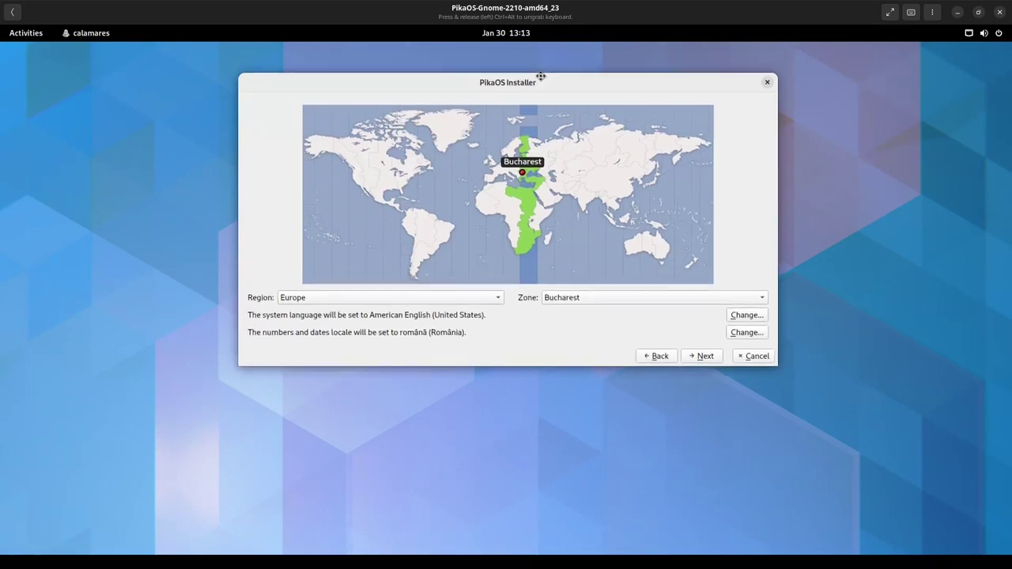
{"action": "left_click", "coordinate": [704, 357]}
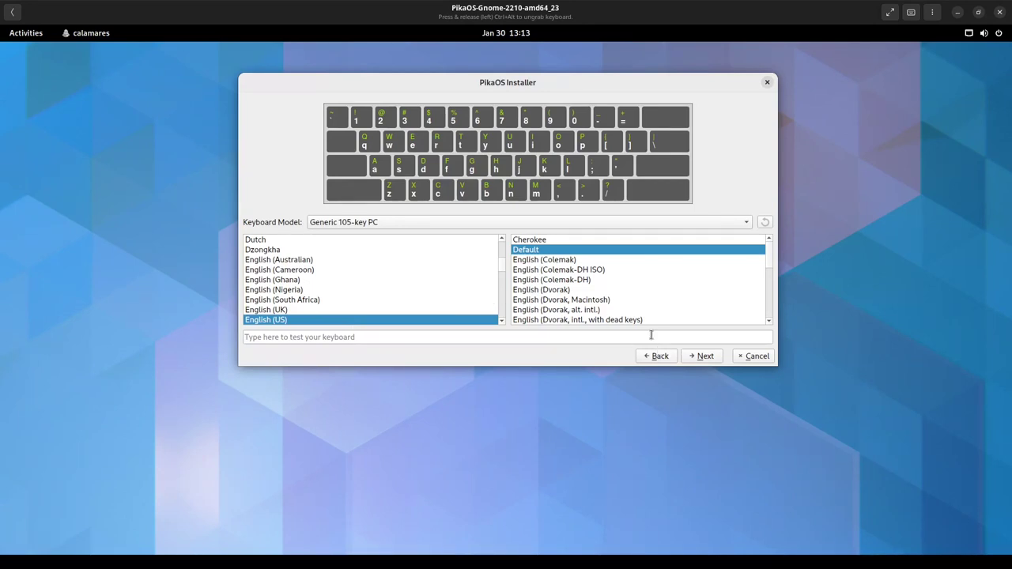
{"action": "left_click", "coordinate": [703, 357]}
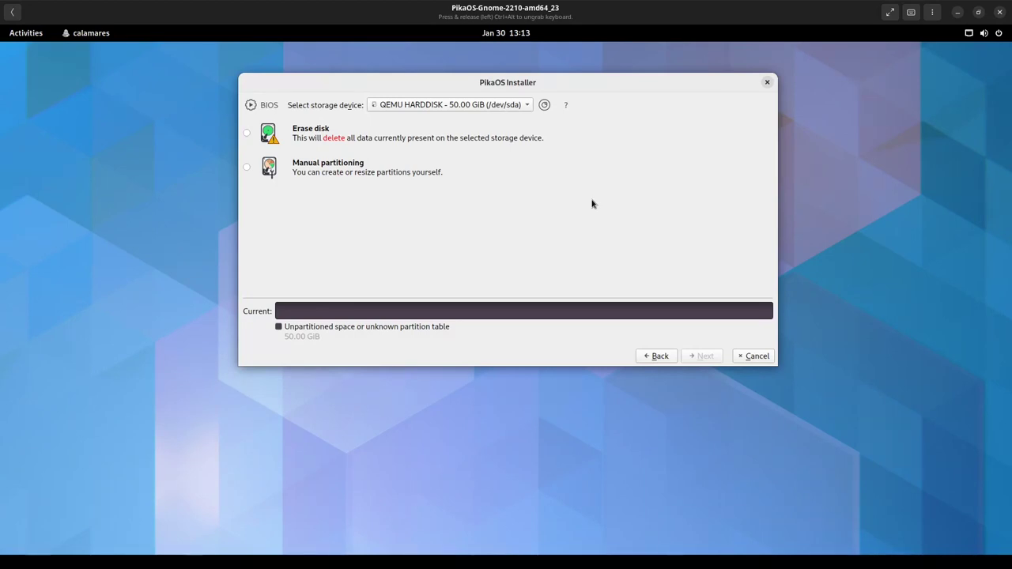
- Choose Manual partitioning for the 50 GiB /dev/sda disk and continue to the editor
{"action": "left_click", "coordinate": [246, 134]}
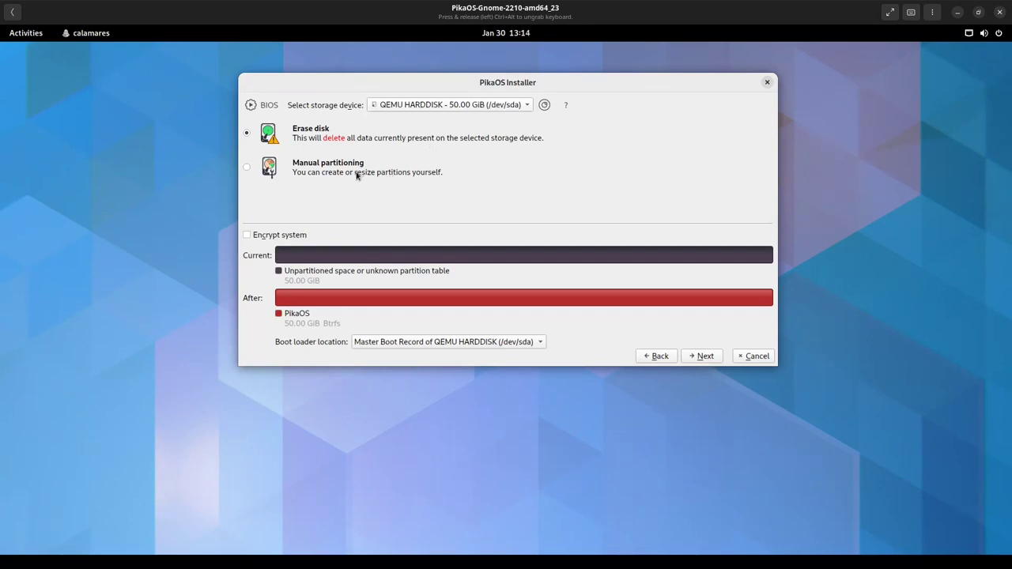
{"action": "left_click", "coordinate": [247, 168]}
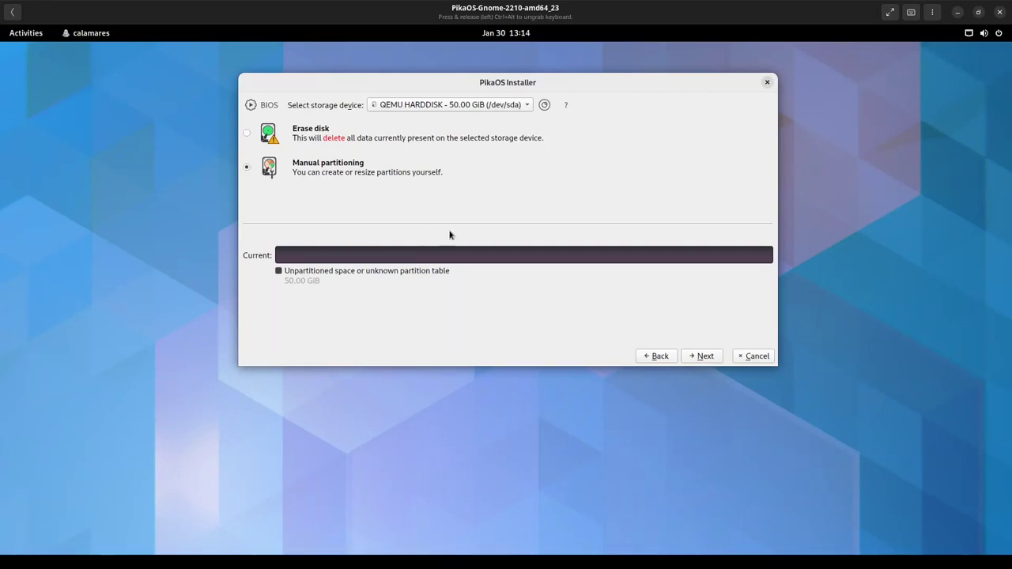
{"action": "left_click", "coordinate": [705, 355]}
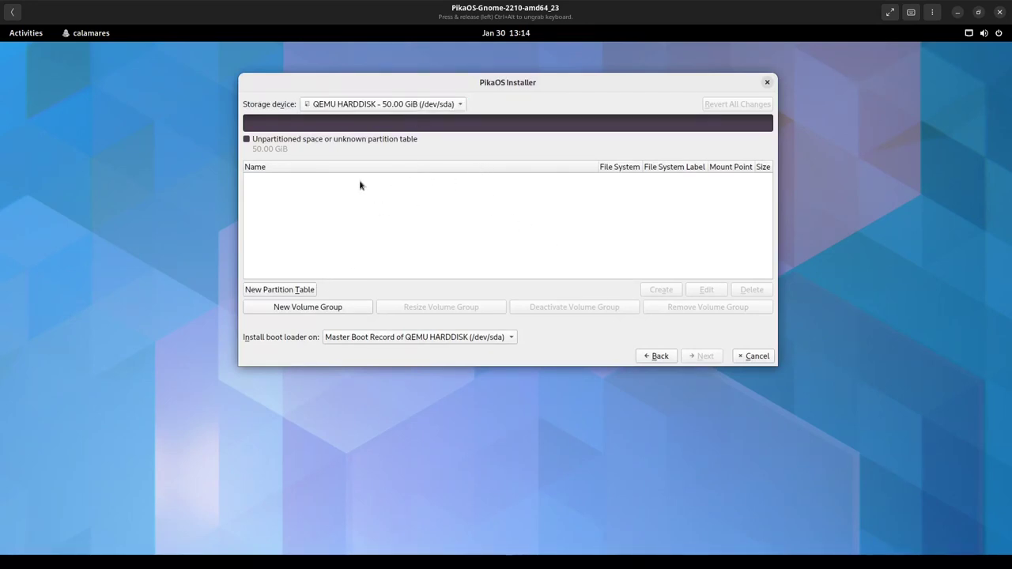
- Create a GPT partition table on /dev/sda and start a partition in the 50 GiB free space
{"action": "left_click", "coordinate": [298, 287]}
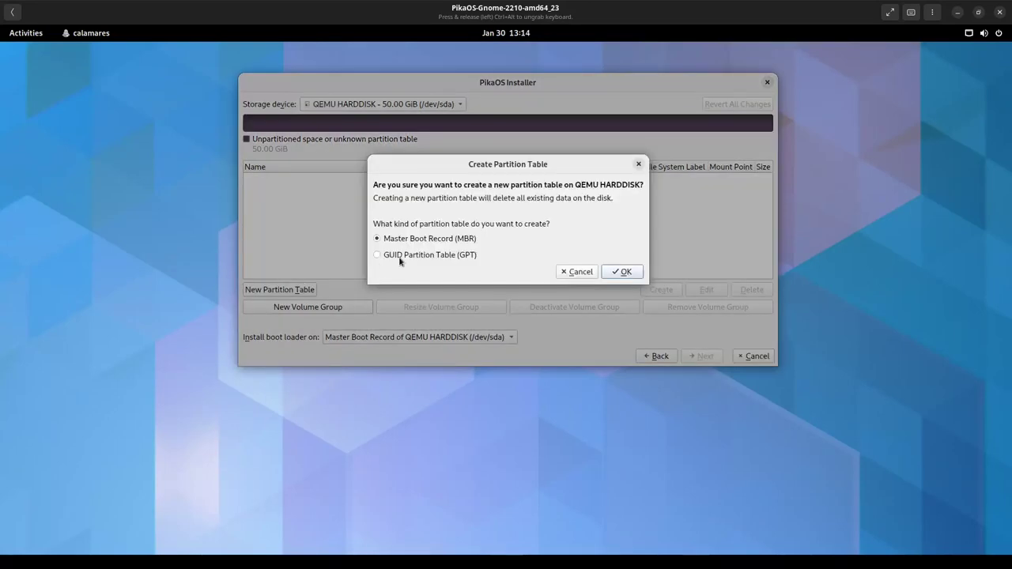
{"action": "left_click", "coordinate": [623, 272]}
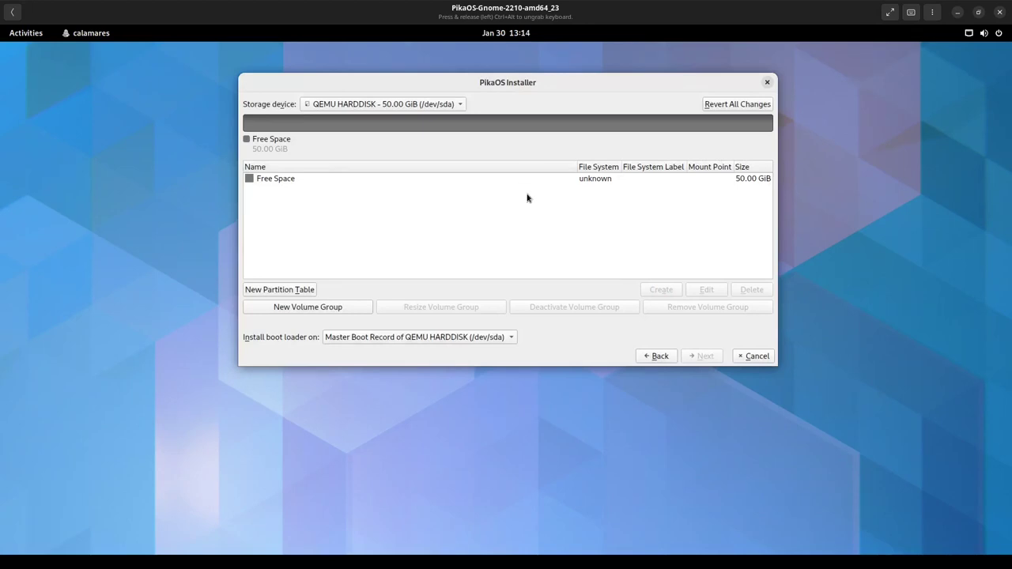
{"action": "left_click", "coordinate": [306, 183]}
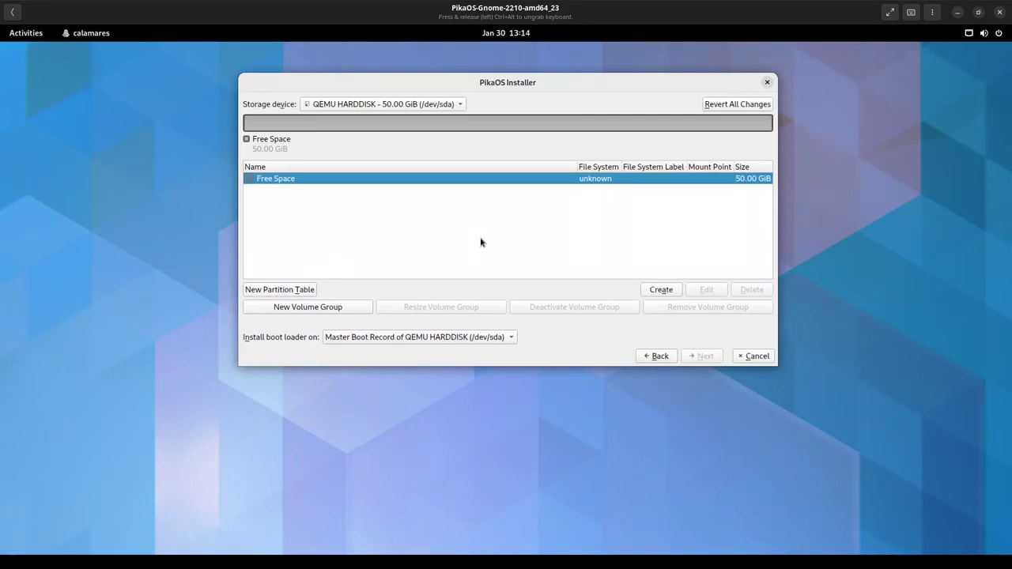
{"action": "left_click_drag", "start_coordinate": [583, 85], "coordinate": [593, 82]}
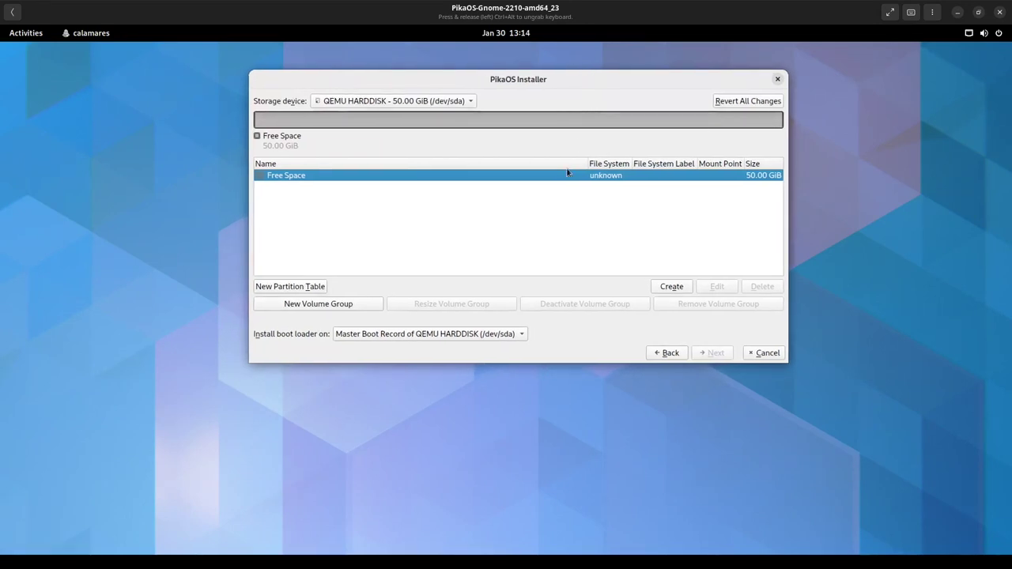
{"action": "left_click", "coordinate": [678, 289]}
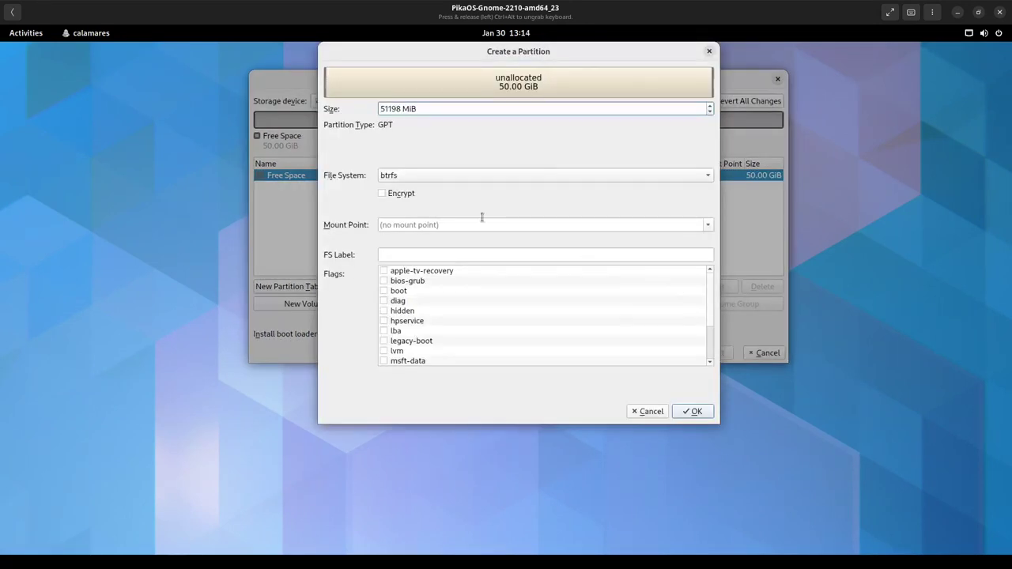
- Enter 8 MiB as the new partition's size and shift the partition dialogs right
{"action": "double_click", "coordinate": [398, 109]}
{"action": "key", "text": "Down"}
{"action": "type", "text": "2"}
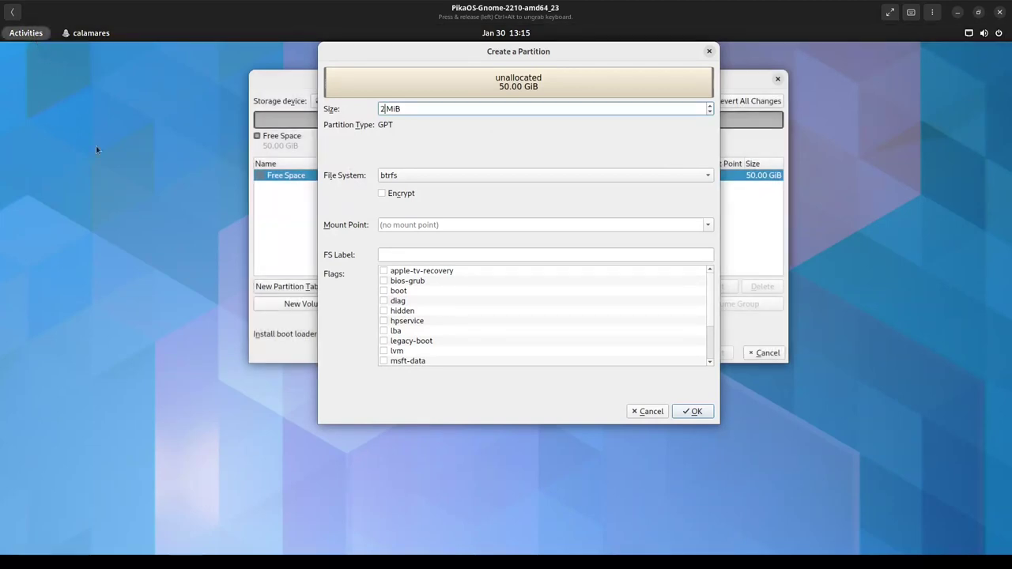
{"action": "key", "text": "super"}
{"action": "key", "text": "super"}
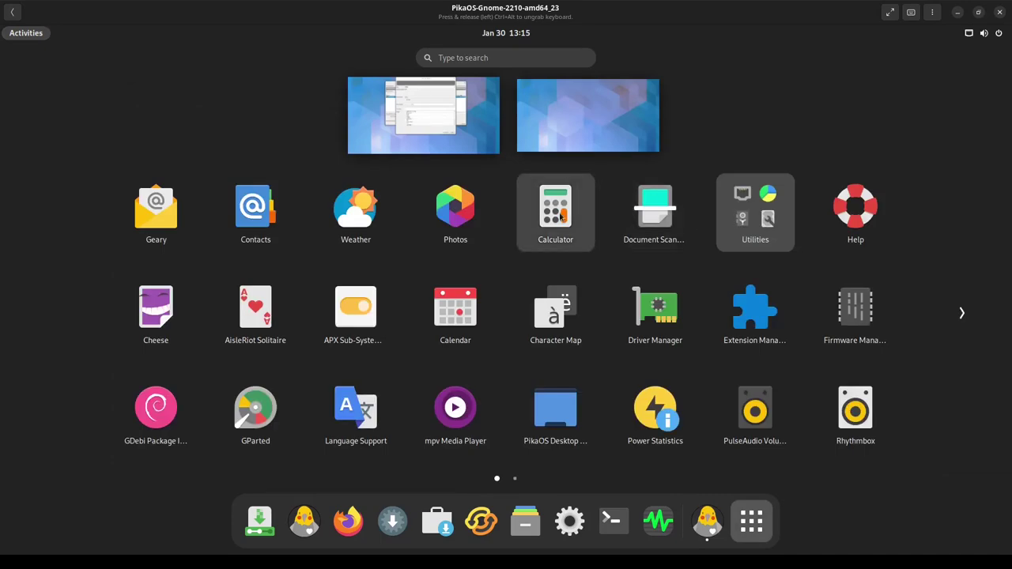
{"action": "key", "text": "super"}
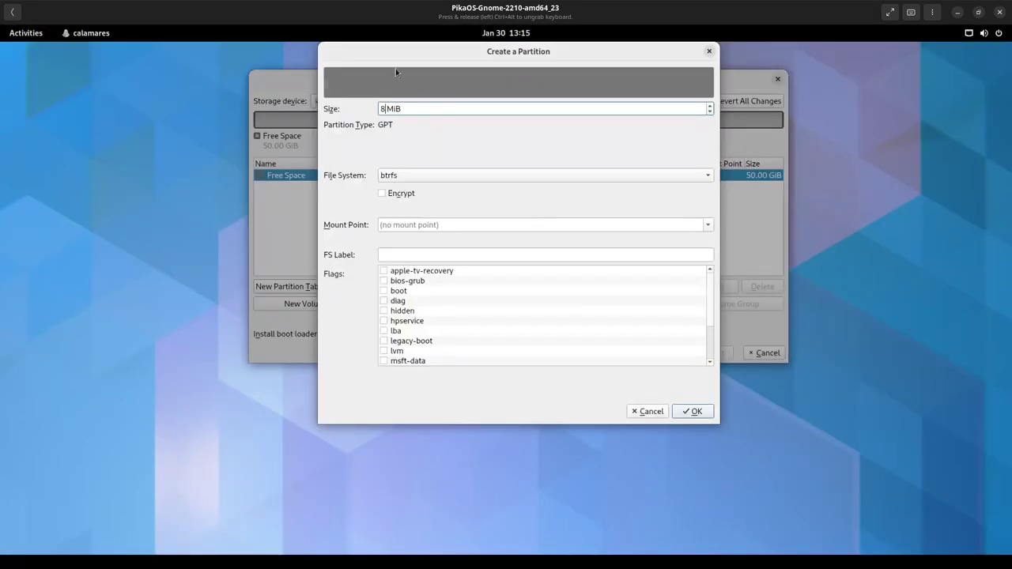
{"action": "left_click_drag", "start_coordinate": [393, 57], "coordinate": [445, 67]}
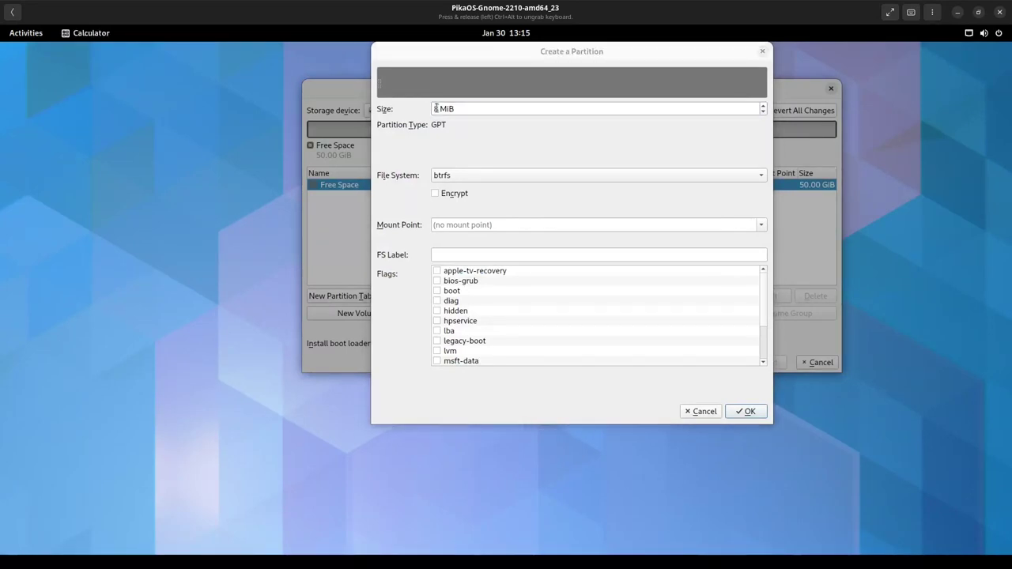
- Calculate 20 × 1024 = 20480 in GNOME Calculator
{"action": "left_click", "coordinate": [71, 36]}
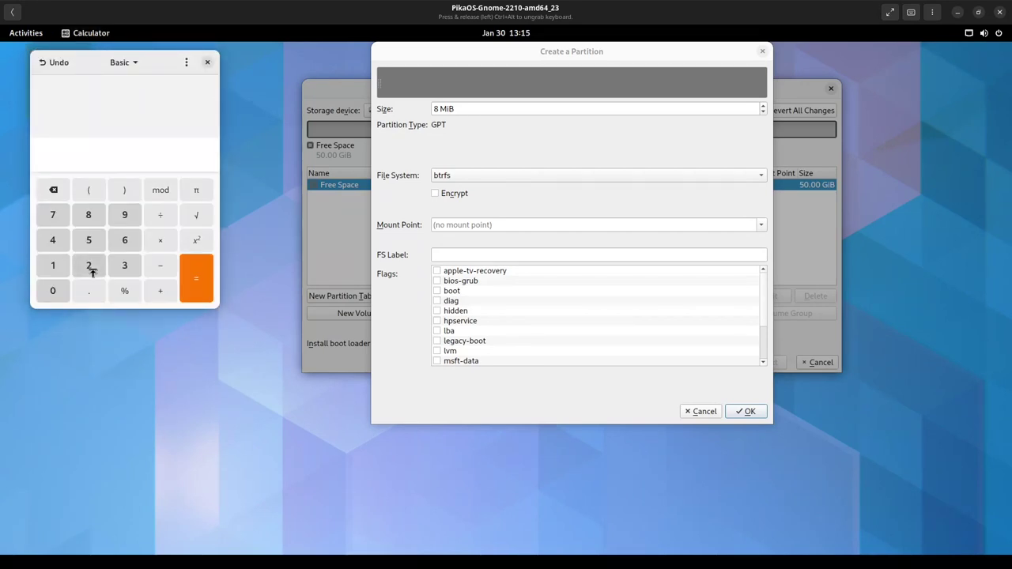
{"action": "left_click", "coordinate": [92, 266]}
{"action": "left_click", "coordinate": [60, 291]}
{"action": "left_click", "coordinate": [160, 240]}
{"action": "left_click", "coordinate": [53, 265]}
{"action": "left_click", "coordinate": [53, 291]}
{"action": "left_click", "coordinate": [89, 266]}
{"action": "left_click", "coordinate": [57, 245]}
{"action": "left_click", "coordinate": [196, 290]}
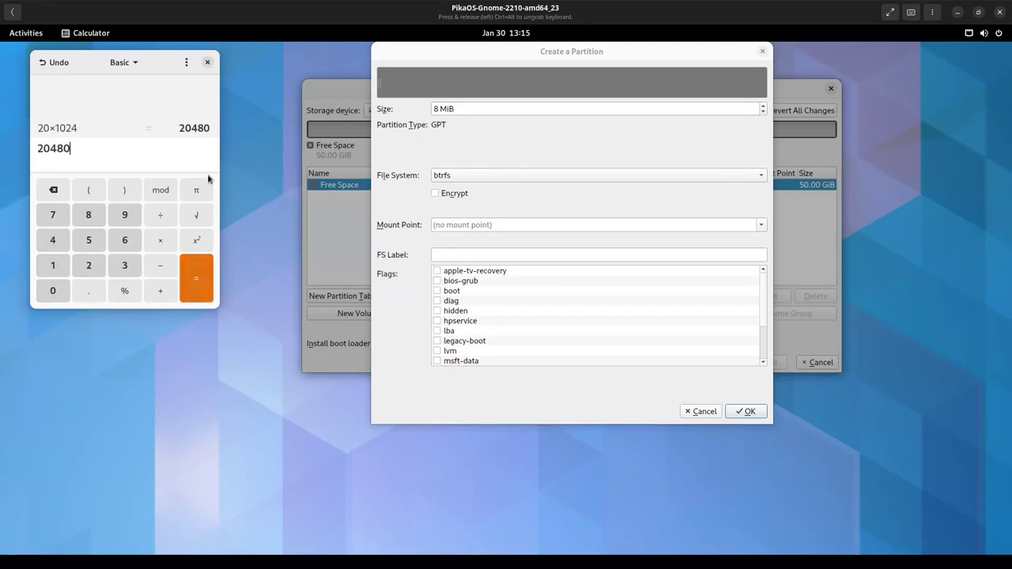
- Enter 20480 MiB as the partition size and close Calculator
{"action": "left_click_drag", "start_coordinate": [437, 108], "coordinate": [427, 107]}
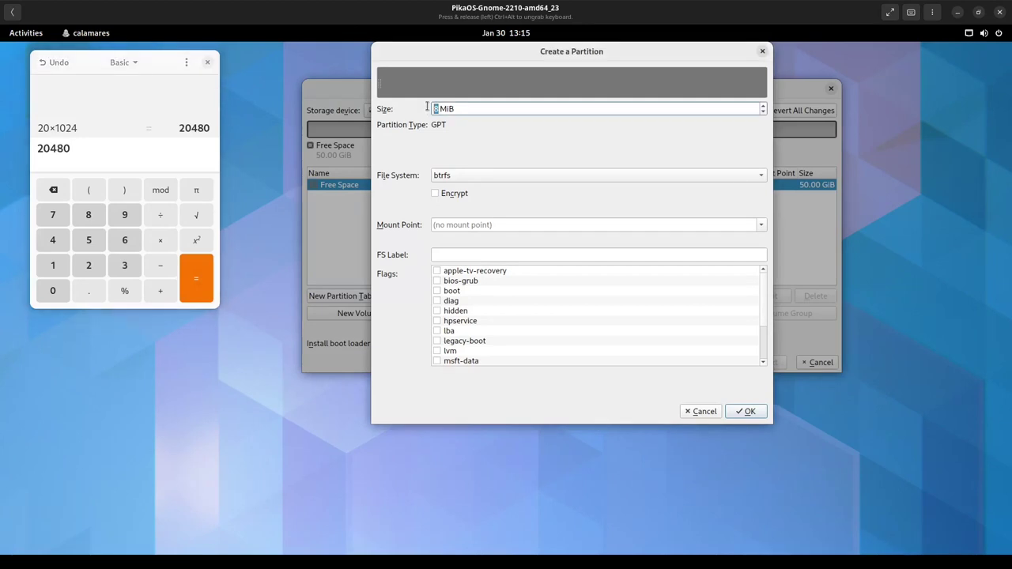
{"action": "scroll", "coordinate": [427, 109], "scroll_direction": "down", "scroll_amount": 1}
{"action": "scroll", "coordinate": [427, 108], "scroll_direction": "up", "scroll_amount": 1}
{"action": "type", "text": "20480"}
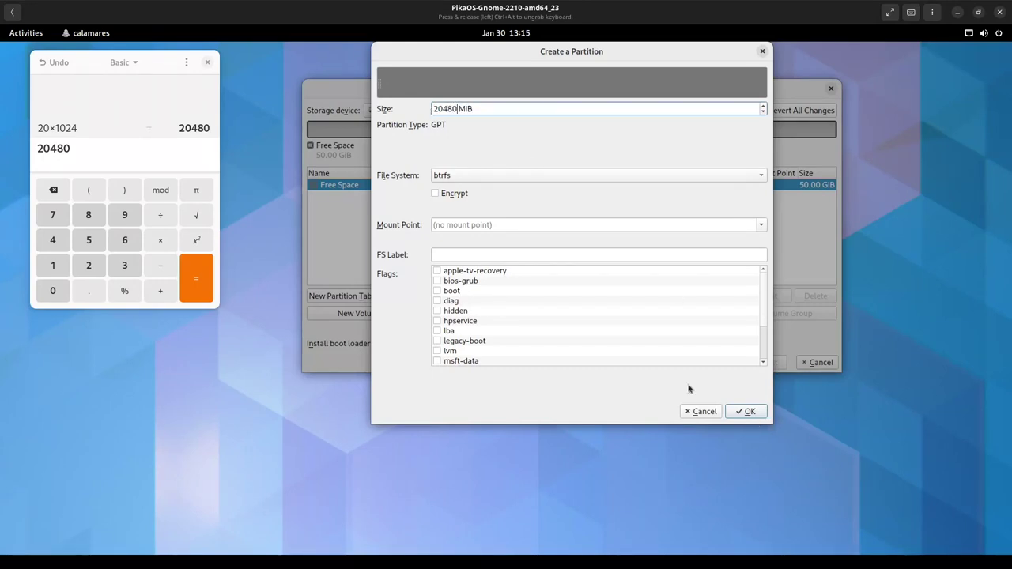
{"action": "left_click", "coordinate": [208, 63]}
- Confirm the 20 GiB btrfs partition and select the remaining 30 GiB free space
{"action": "left_click", "coordinate": [749, 412]}
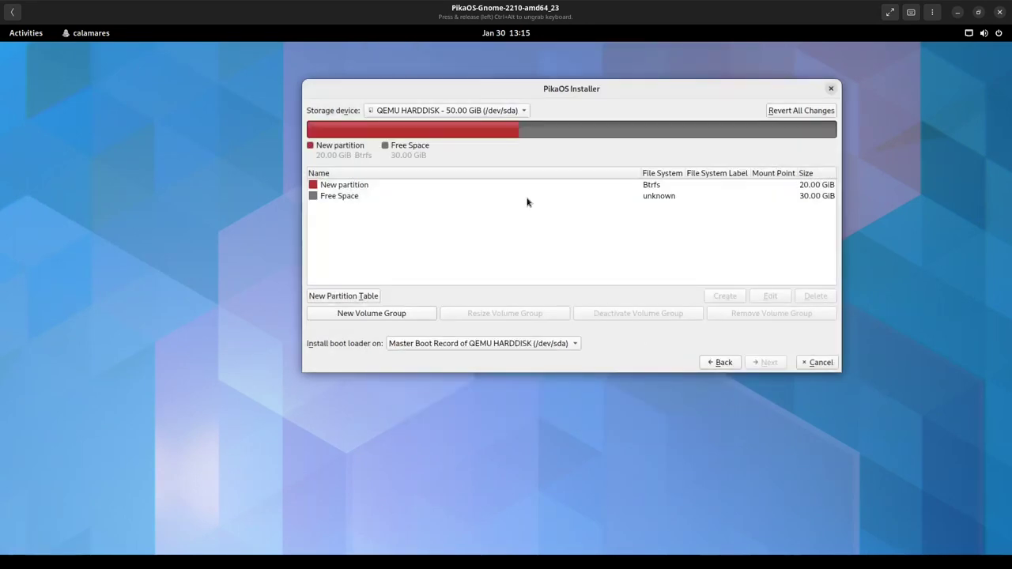
{"action": "left_click", "coordinate": [527, 197]}
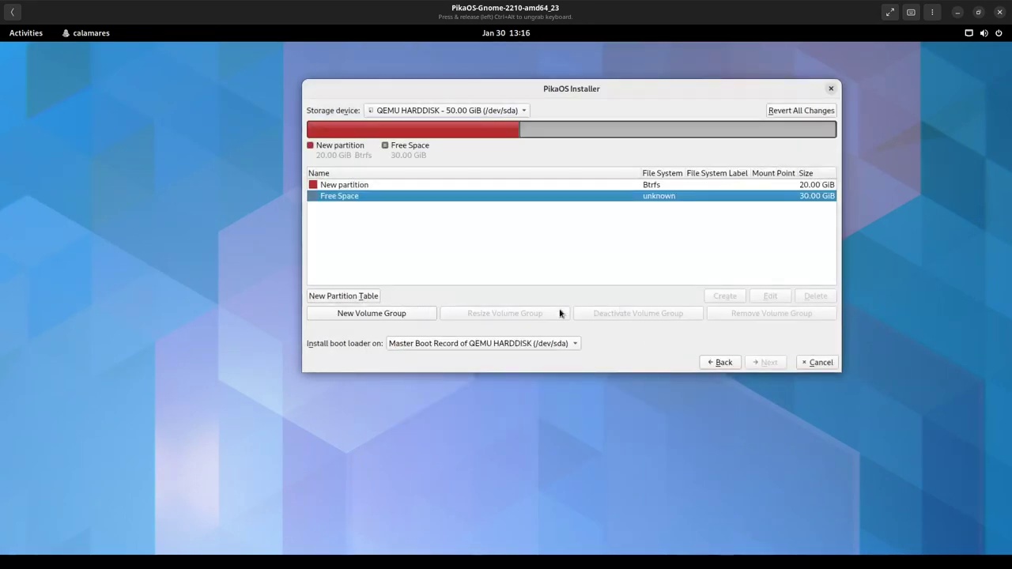
{"action": "left_click", "coordinate": [411, 315]}
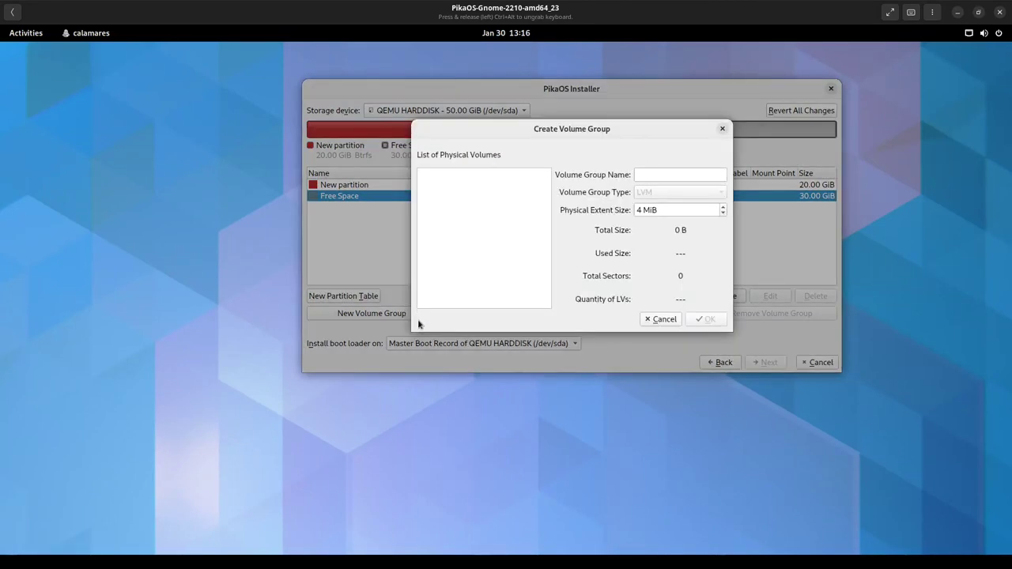
{"action": "left_click", "coordinate": [664, 319]}
{"action": "left_click", "coordinate": [501, 187]}
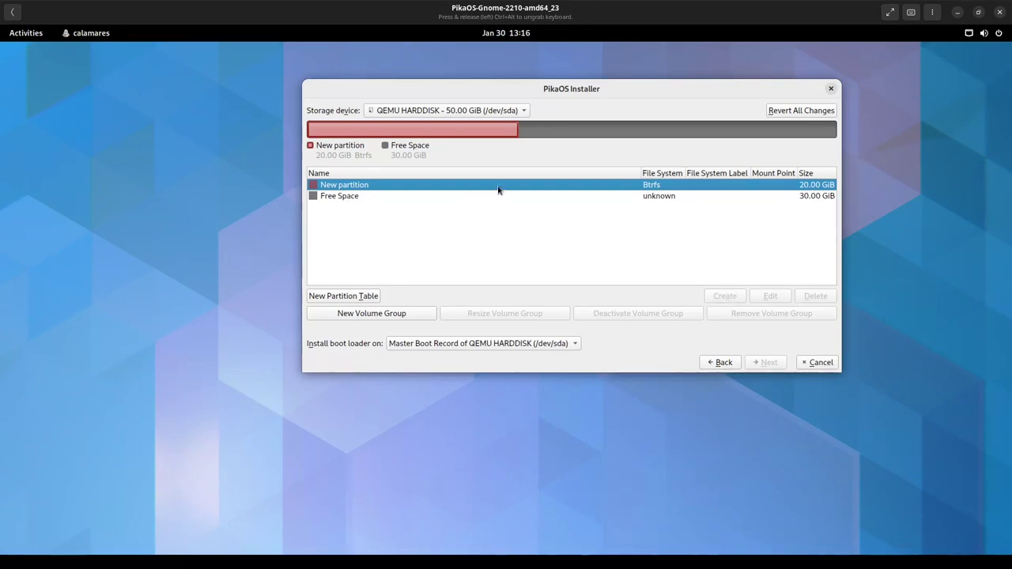
{"action": "left_click", "coordinate": [500, 202]}
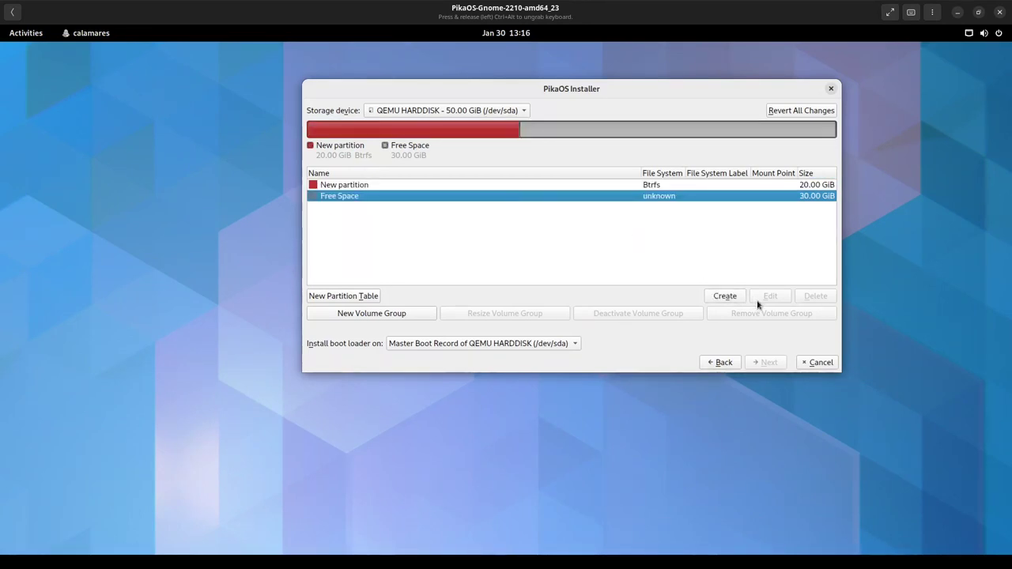
- Create a 30 GiB btrfs partition in the free space mounted at /home
{"action": "left_click", "coordinate": [732, 296]}
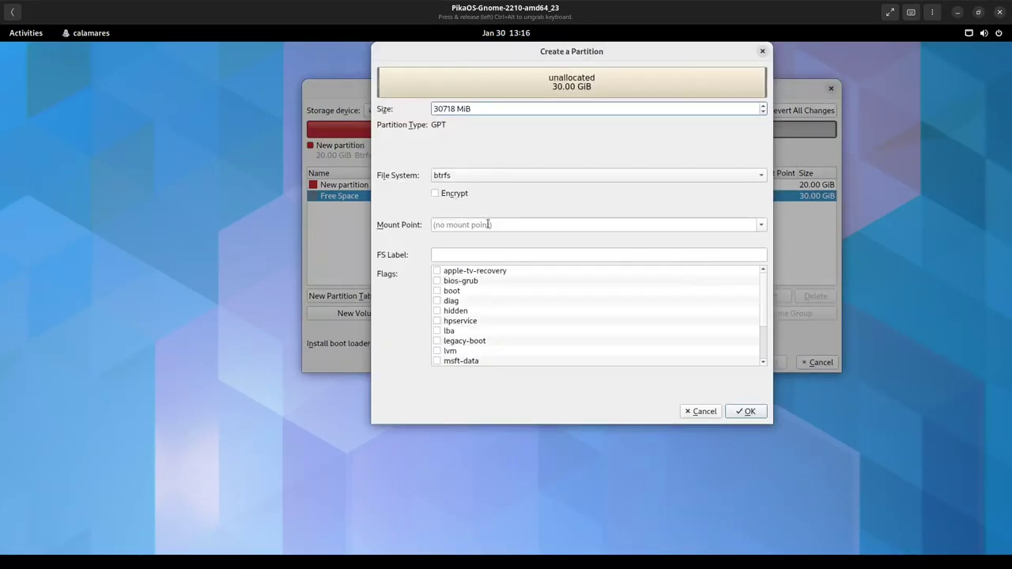
{"action": "left_click", "coordinate": [761, 226]}
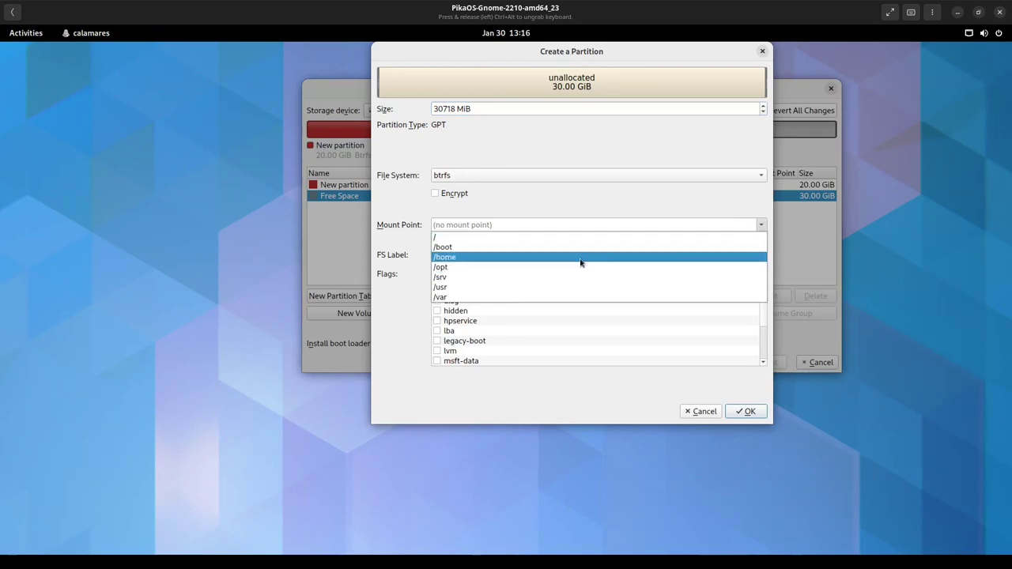
{"action": "left_click", "coordinate": [580, 257]}
{"action": "left_click", "coordinate": [745, 412]}
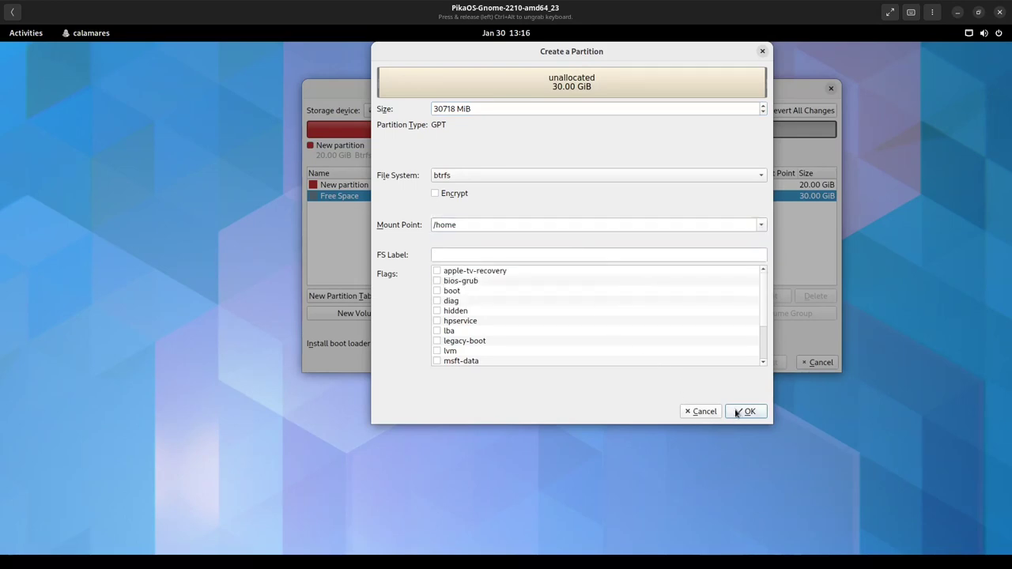
- Edit the 20 GiB partition to mount it at /
{"action": "left_click", "coordinate": [542, 189]}
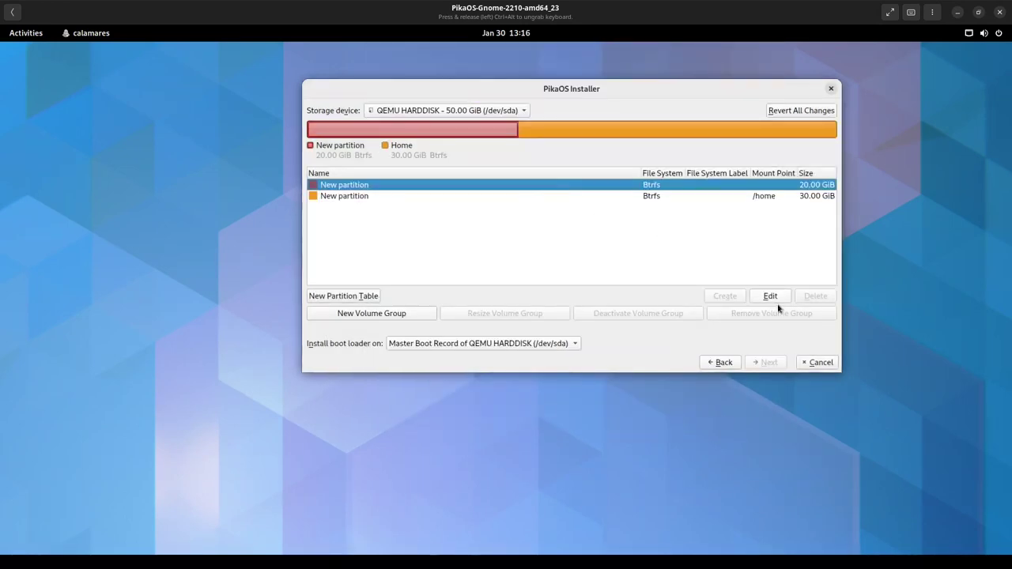
{"action": "left_click", "coordinate": [774, 297]}
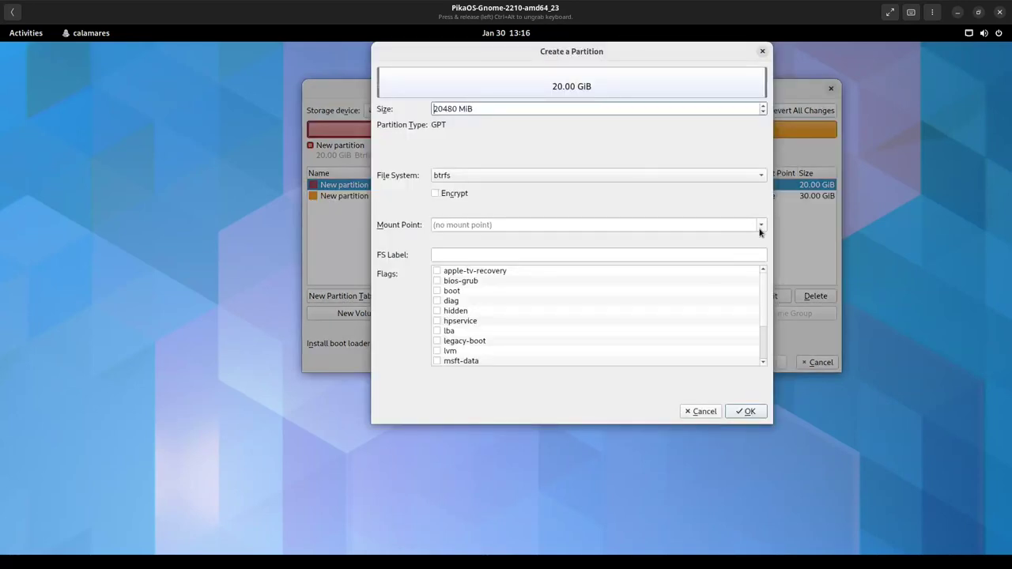
{"action": "left_click", "coordinate": [760, 229]}
{"action": "left_click", "coordinate": [697, 241]}
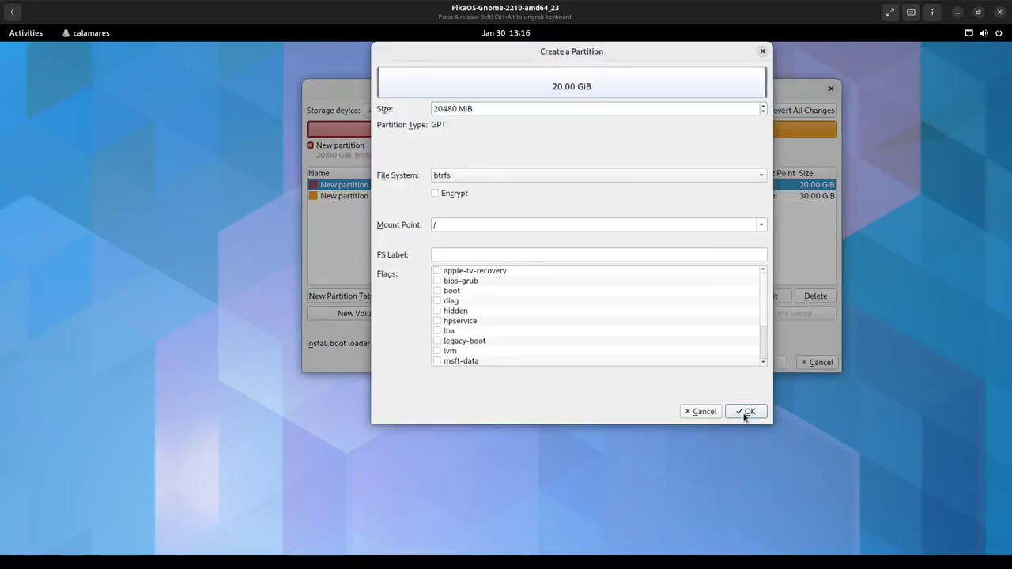
{"action": "left_click", "coordinate": [745, 412]}
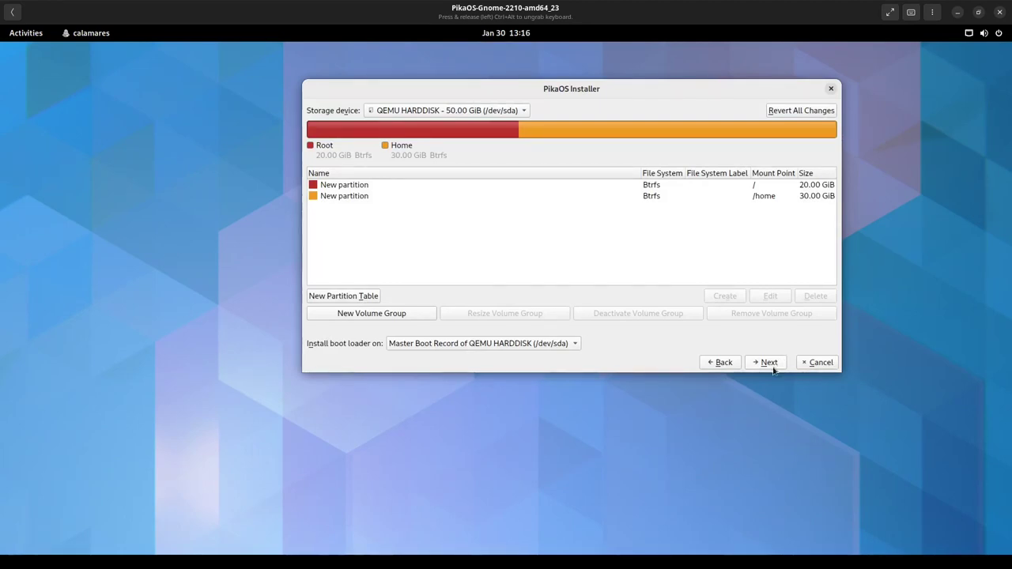
{"action": "left_click_drag", "start_coordinate": [568, 91], "coordinate": [528, 86]}
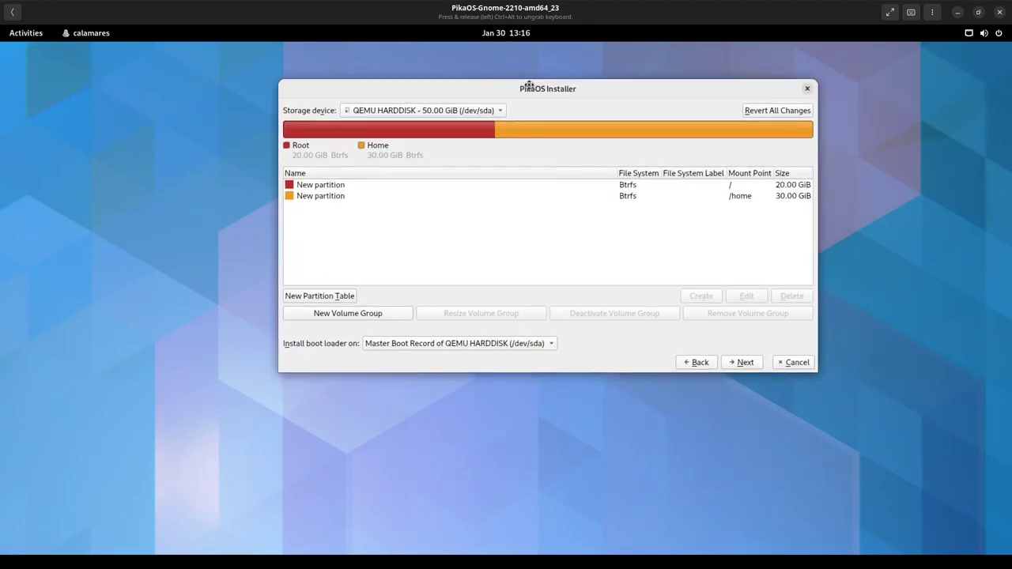
- Go back, pick Erase disk instead of manual partitioning, and proceed to user setup
{"action": "left_click", "coordinate": [679, 359]}
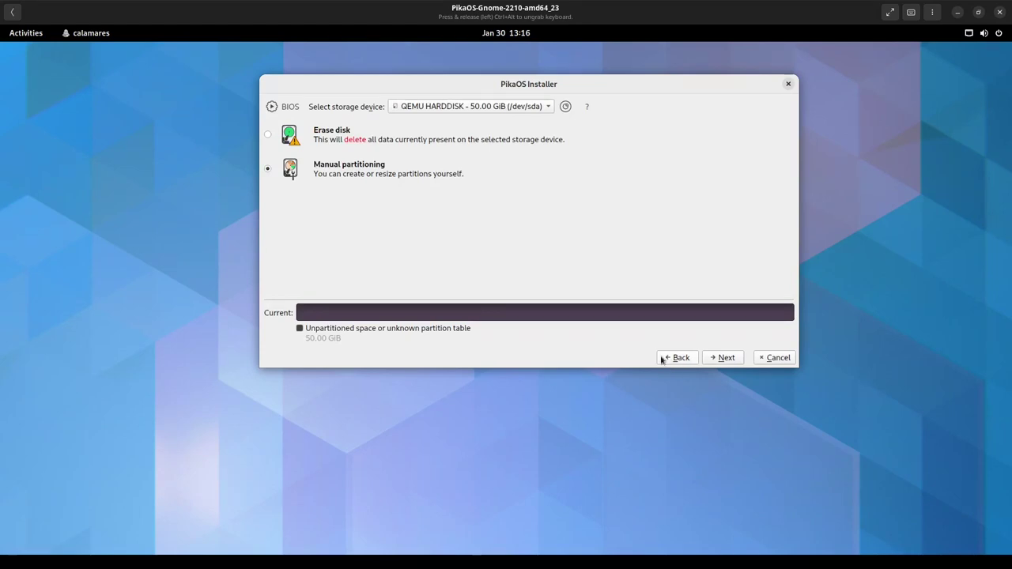
{"action": "left_click", "coordinate": [324, 139]}
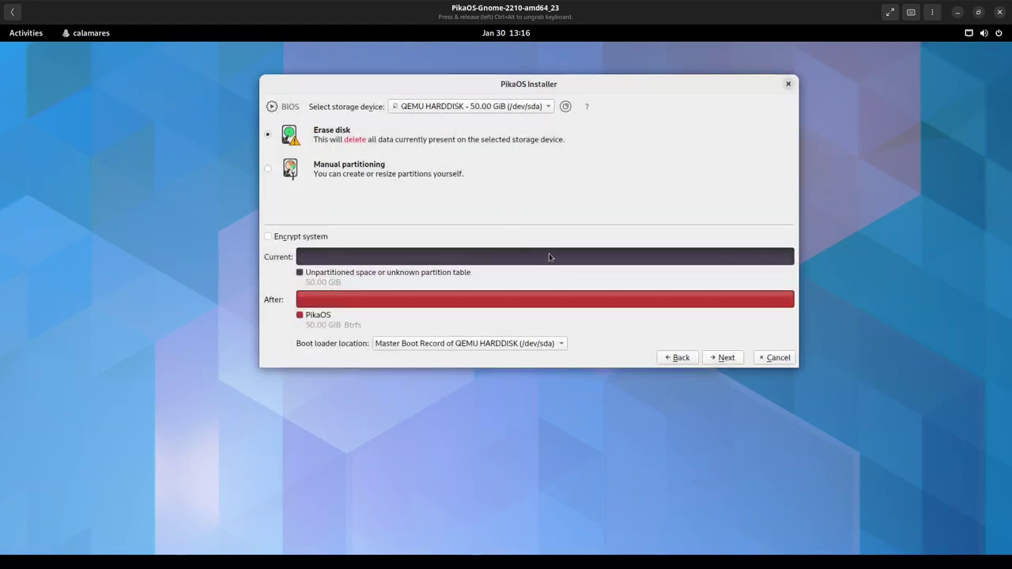
{"action": "left_click", "coordinate": [723, 358]}
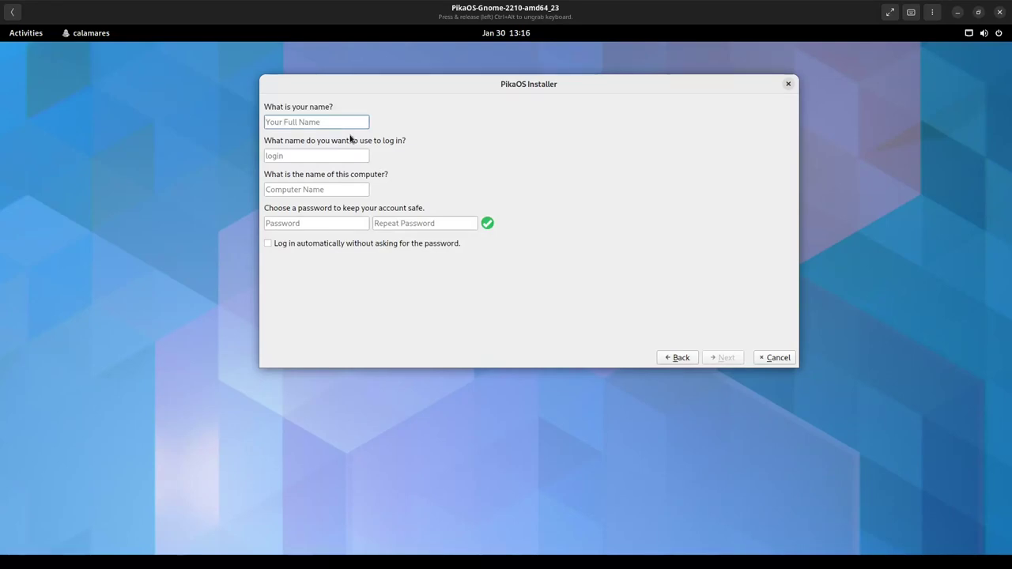
- Enter the user's full name and accept the suggested login name
{"action": "type", "text": "PikaOS"}
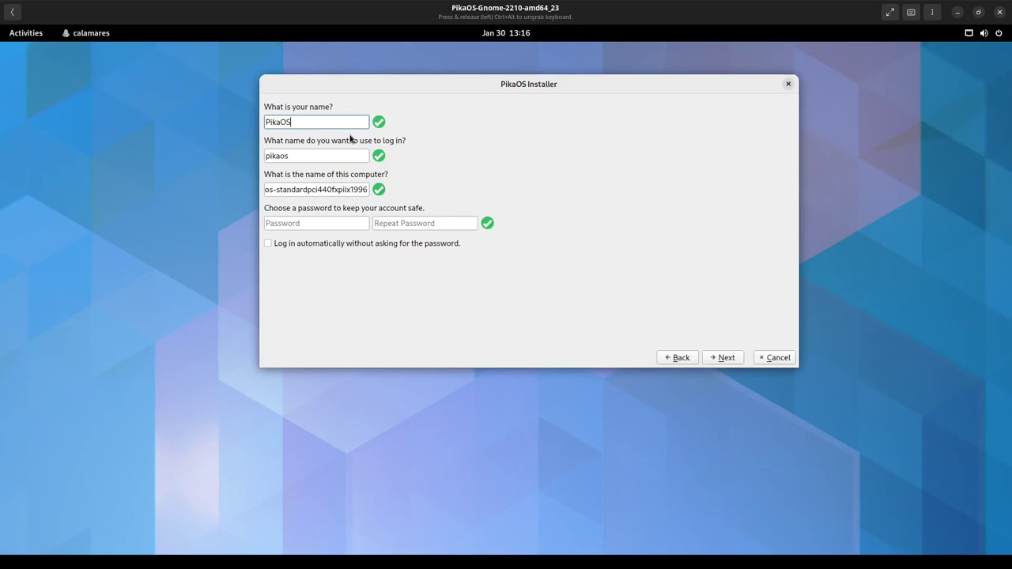
{"action": "key", "text": "ctrl+a"}
{"action": "type", "text": "R"}
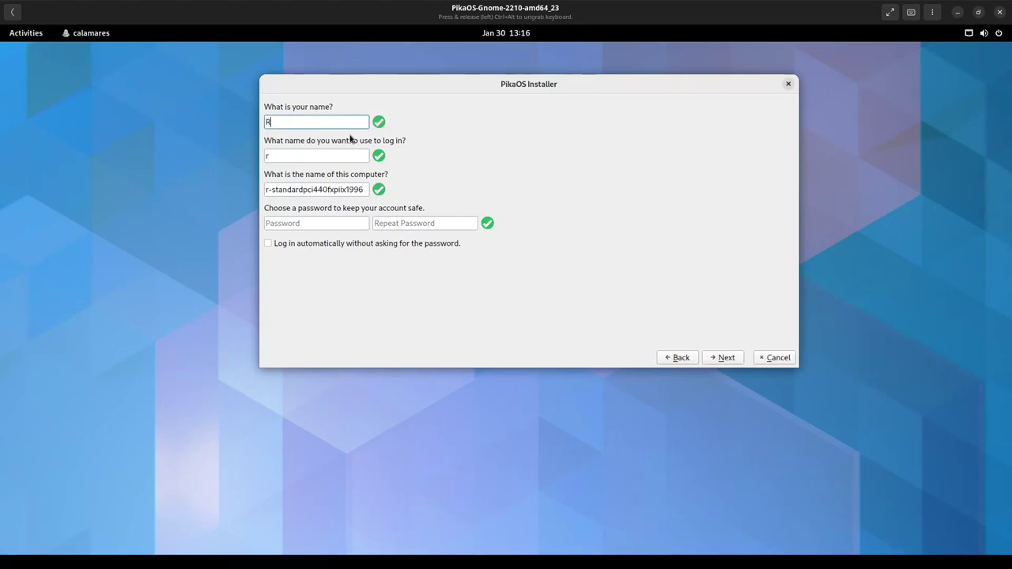
{"action": "type", "text": "oot Linux"}
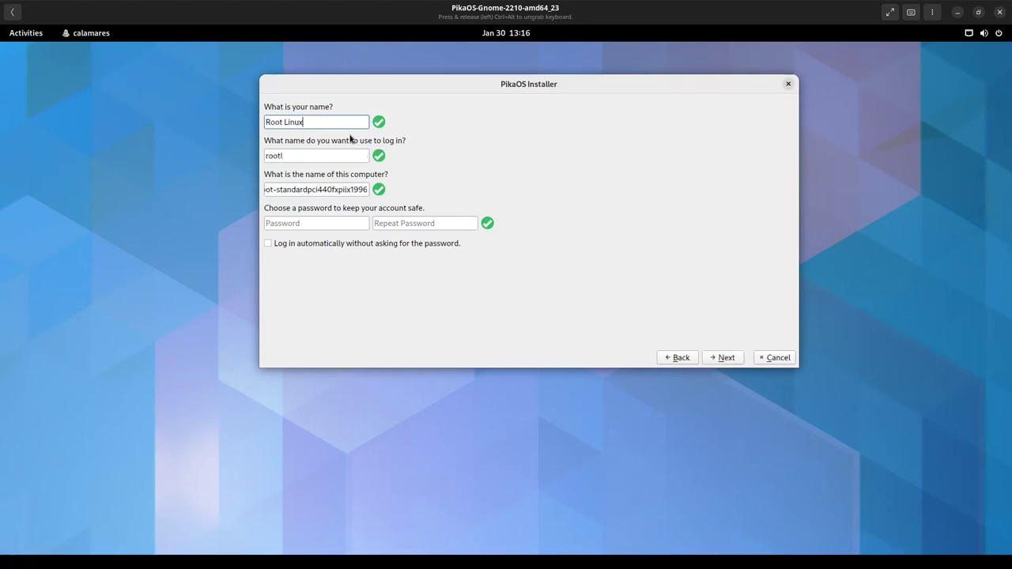
{"action": "key", "text": "Tab"}
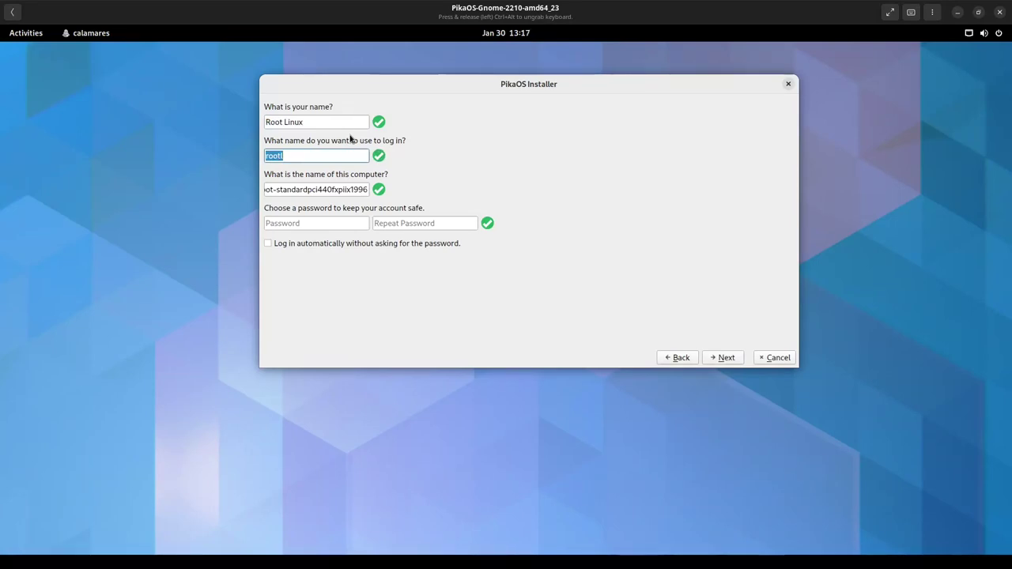
- Change the computer name to rootlinux and check all three account fields
{"action": "left_click", "coordinate": [331, 190]}
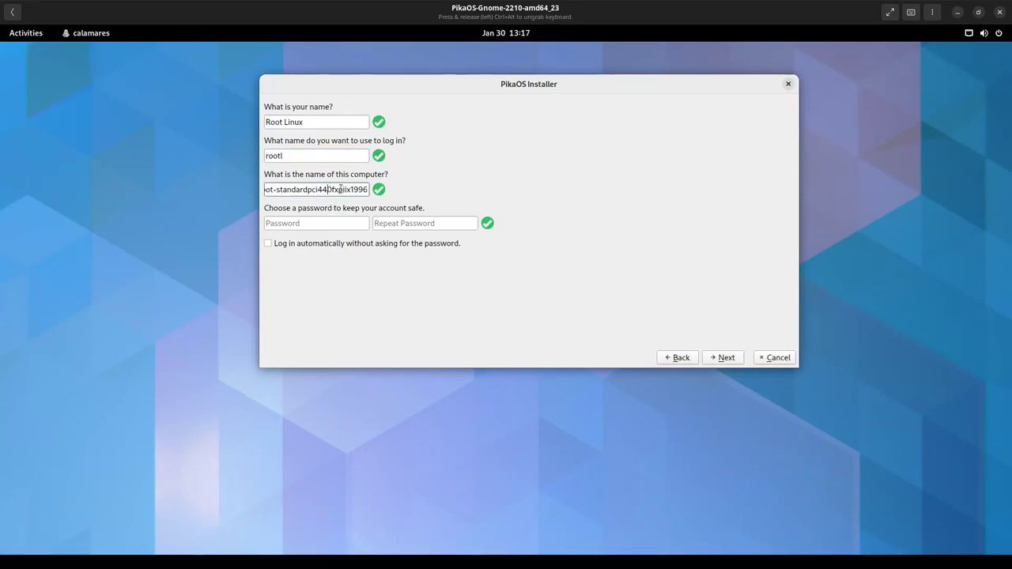
{"action": "double_click", "coordinate": [282, 191]}
{"action": "type", "text": "s"}
{"action": "key", "text": "BackSpace"}
{"action": "key", "text": "BackSpace"}
{"action": "key", "text": "BackSpace"}
{"action": "key", "text": "BackSpace"}
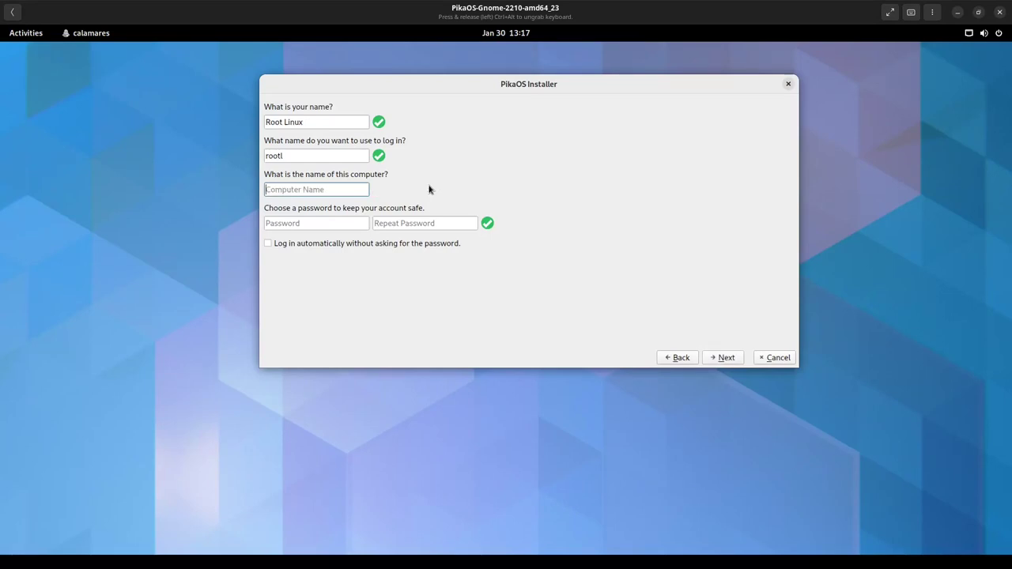
{"action": "type", "text": "rootlinux"}
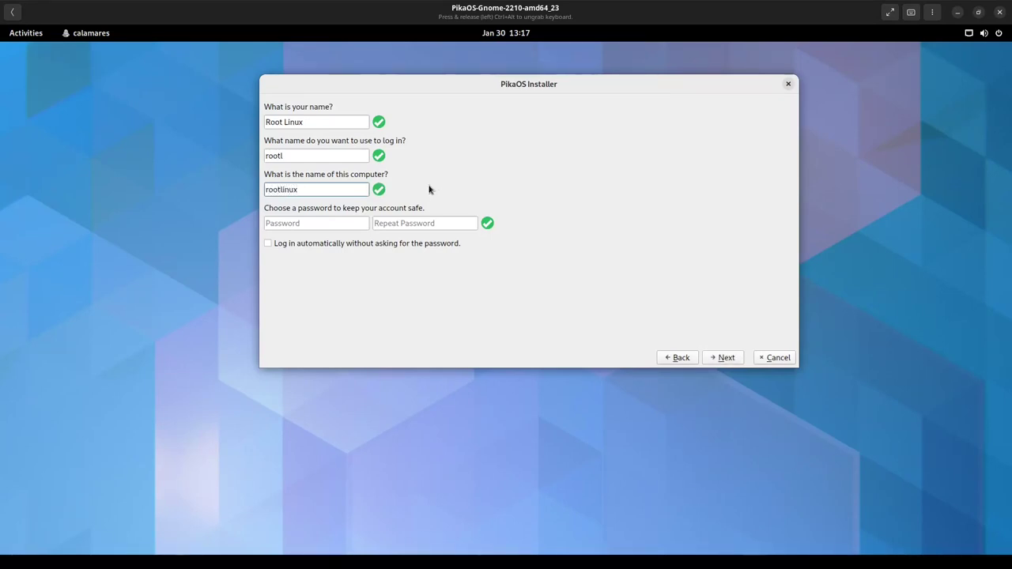
{"action": "left_click_drag", "start_coordinate": [328, 121], "coordinate": [243, 123]}
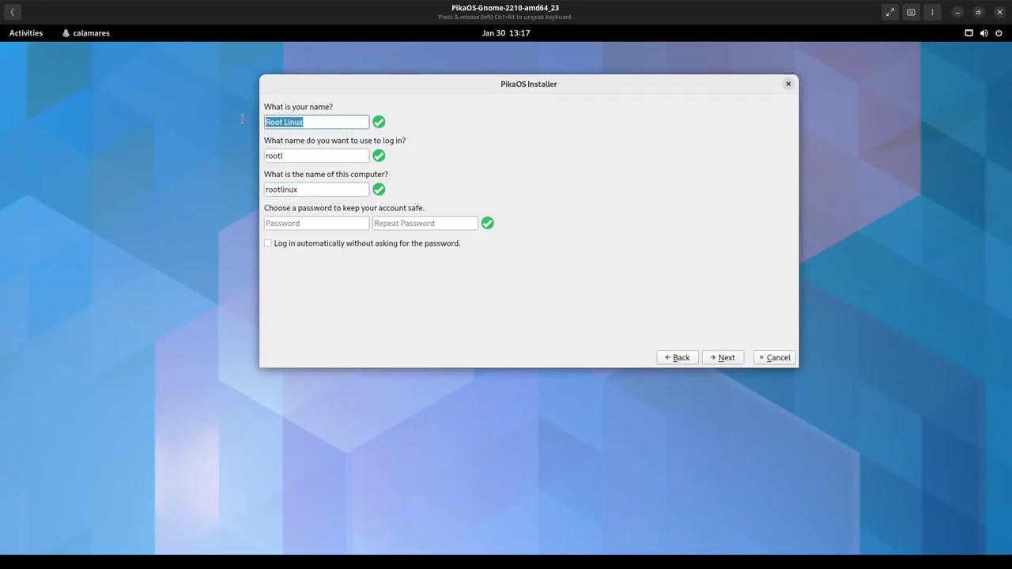
{"action": "left_click_drag", "start_coordinate": [334, 156], "coordinate": [259, 150]}
{"action": "left_click_drag", "start_coordinate": [315, 189], "coordinate": [244, 192]}
- Enter the account password in both fields and enable automatic login
{"action": "left_click", "coordinate": [291, 226]}
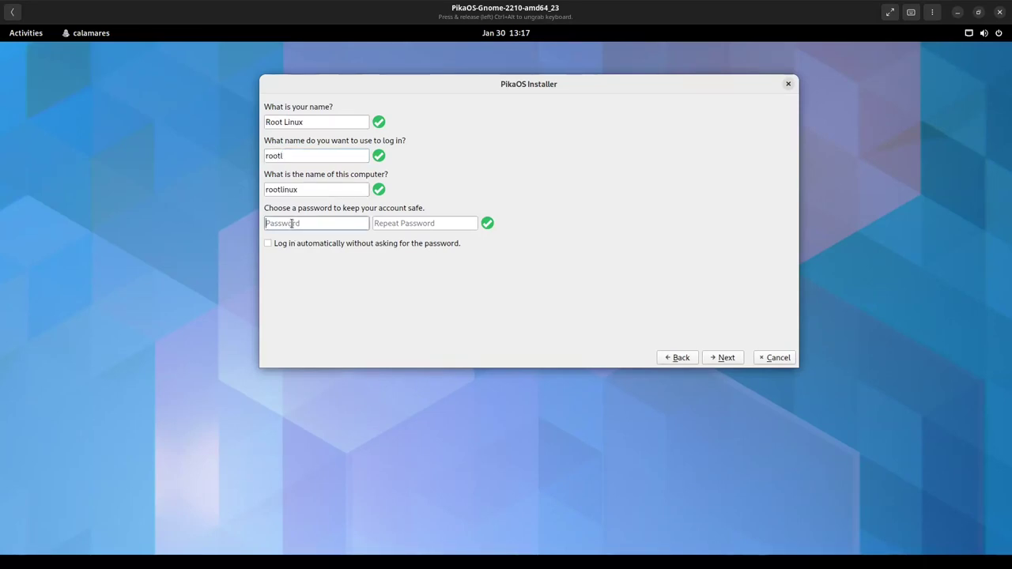
{"action": "type", "text": "r"}
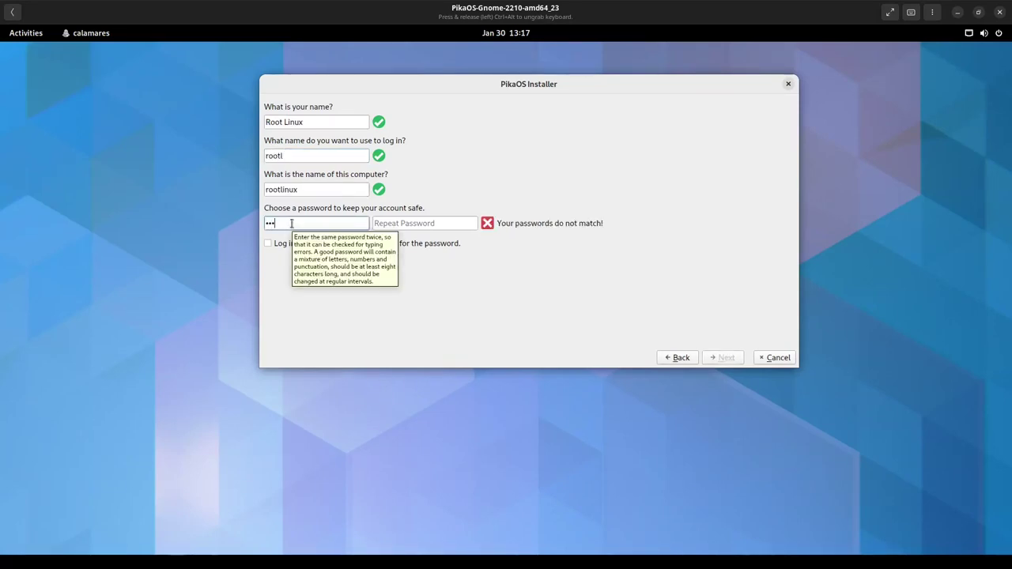
{"action": "left_click", "coordinate": [421, 226]}
{"action": "type", "text": "root"}
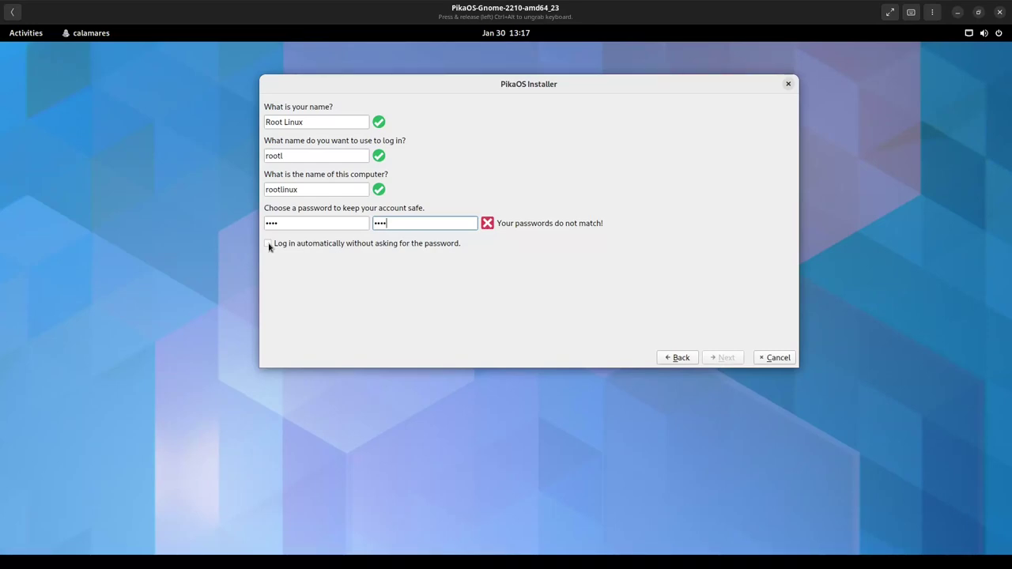
{"action": "left_click", "coordinate": [268, 244]}
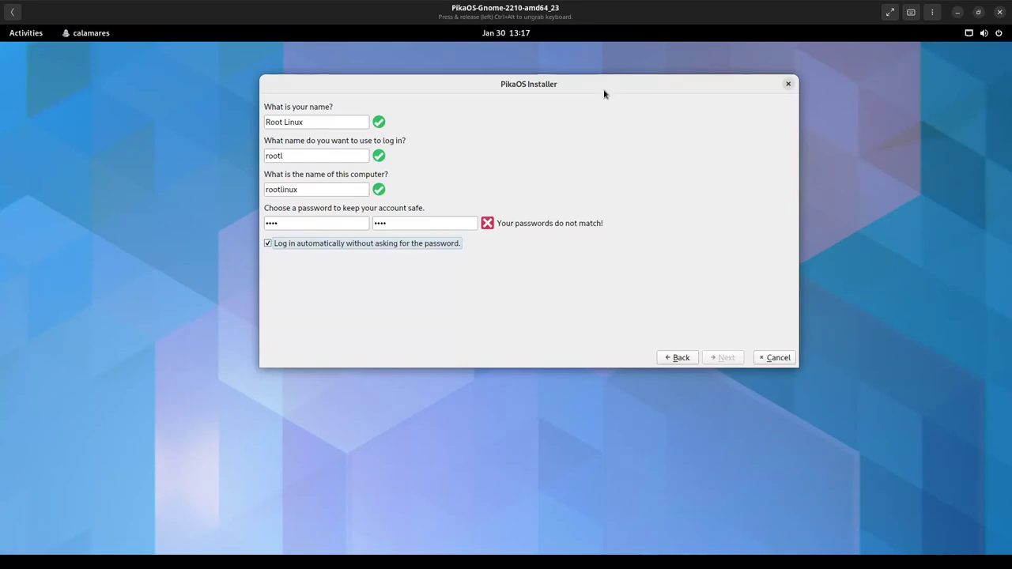
- Retype the password and its confirmation so both fields match
{"action": "left_click_drag", "start_coordinate": [605, 90], "coordinate": [616, 83]}
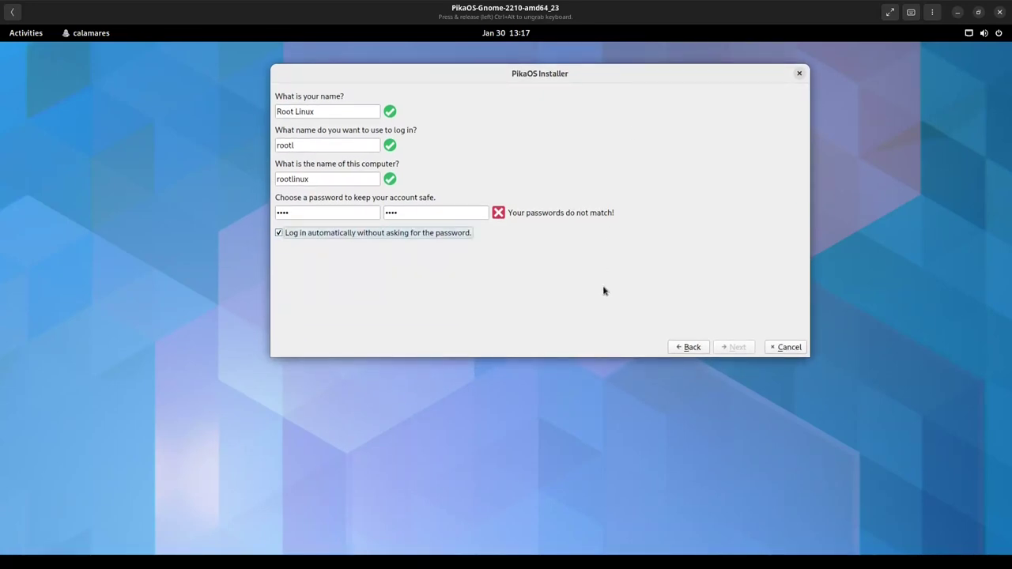
{"action": "left_click", "coordinate": [474, 215]}
{"action": "left_click_drag", "start_coordinate": [411, 215], "coordinate": [378, 215]}
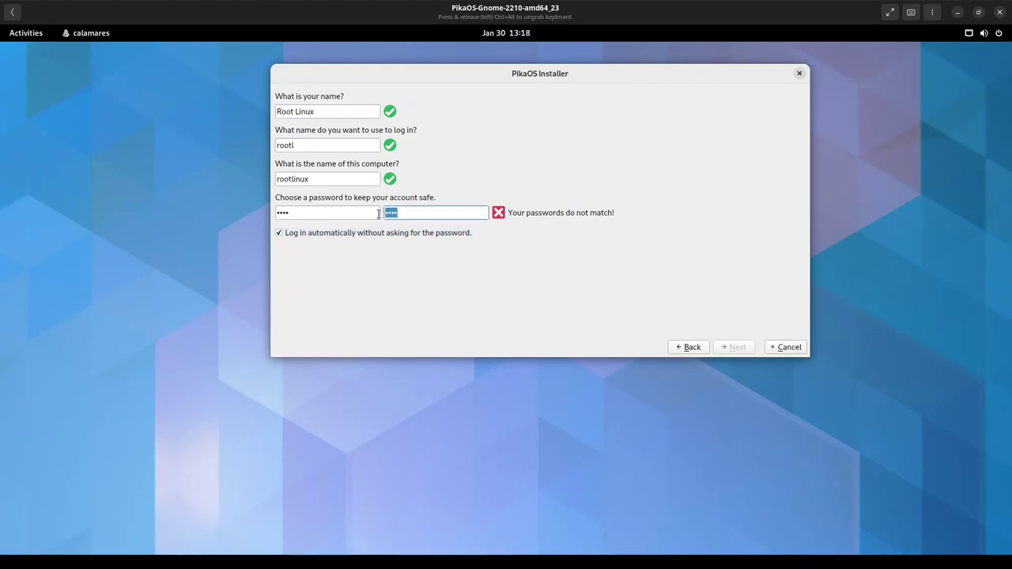
{"action": "type", "text": "r"}
{"action": "double_click", "coordinate": [364, 213]}
{"action": "type", "text": "root"}
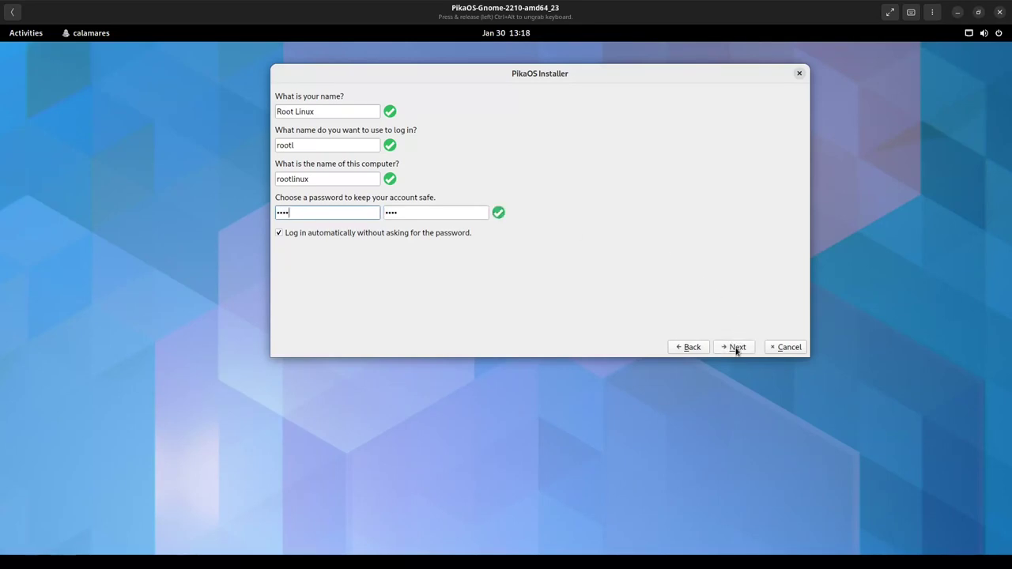
- Accept the summary and confirm erasing the disk to start installing PikaOS 22.10
{"action": "left_click", "coordinate": [736, 348]}
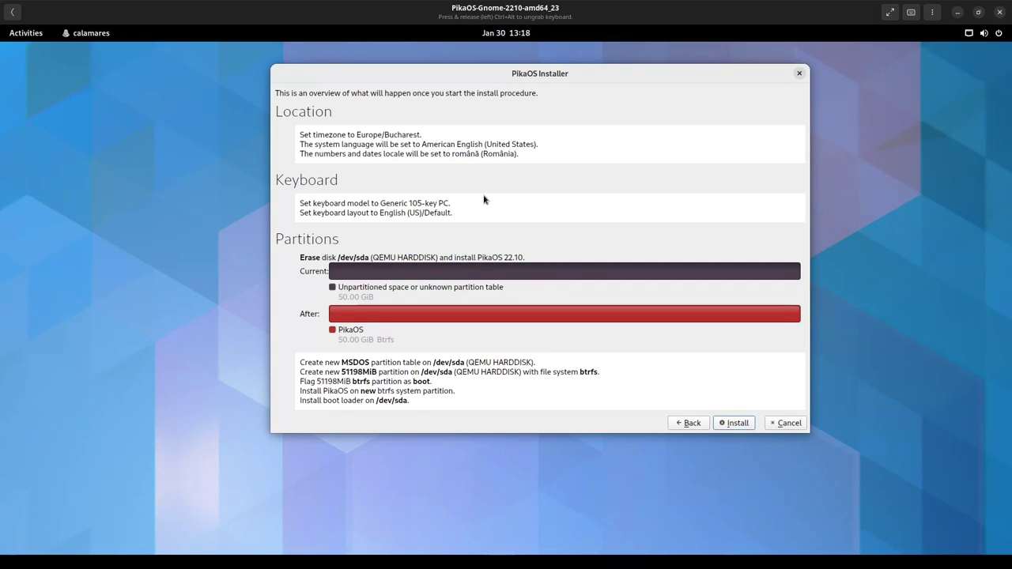
{"action": "left_click", "coordinate": [733, 424]}
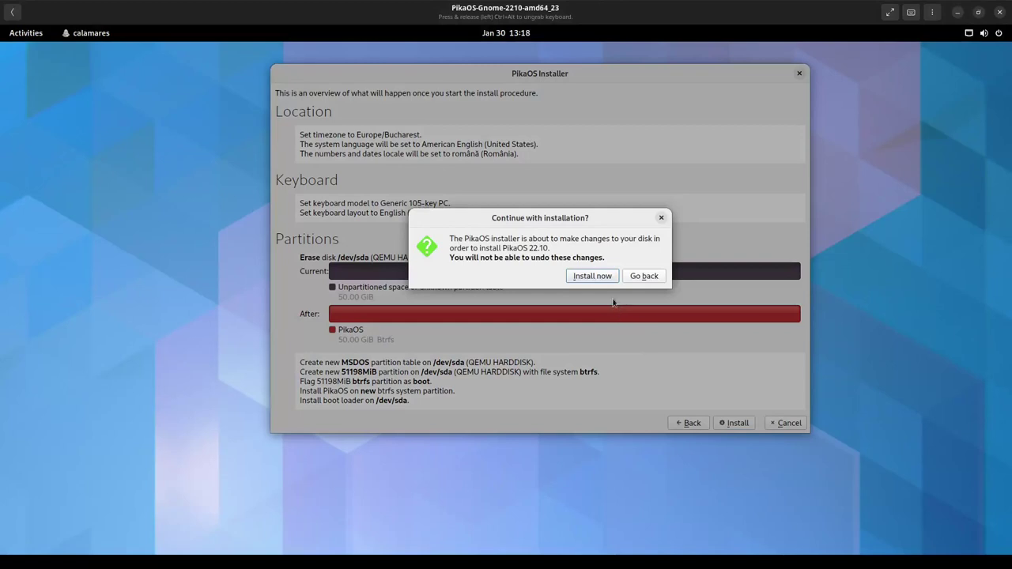
{"action": "left_click", "coordinate": [591, 277]}
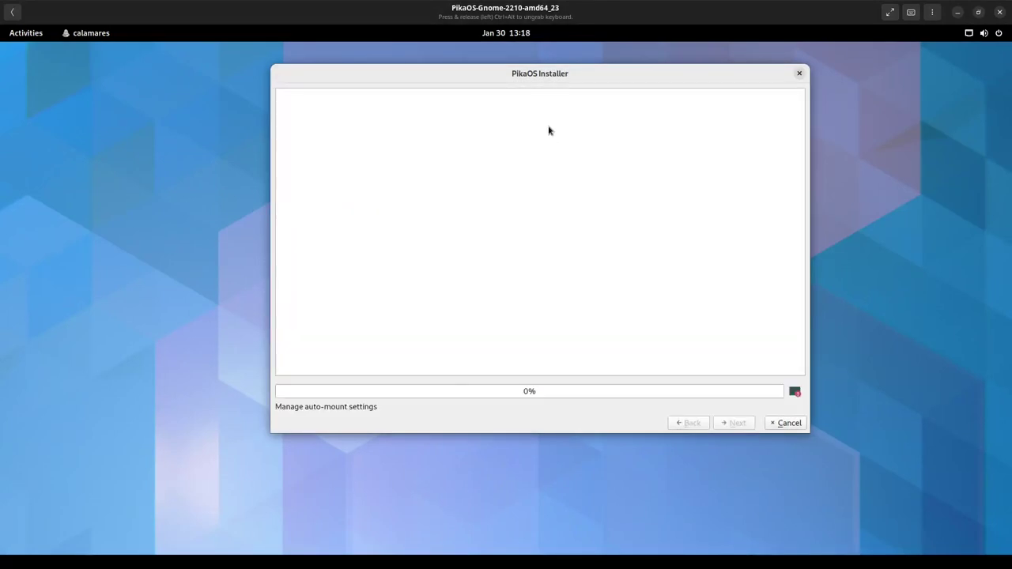
{"action": "left_click_drag", "start_coordinate": [542, 80], "coordinate": [492, 69]}
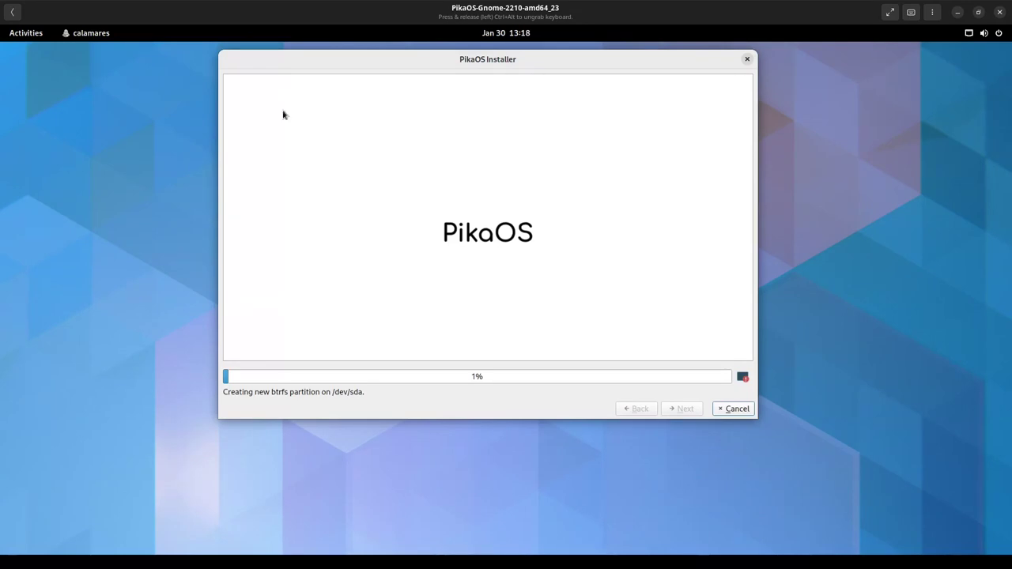
- Open the Activities overview while the btrfs partition on /dev/sda is created
{"action": "left_click", "coordinate": [38, 36]}
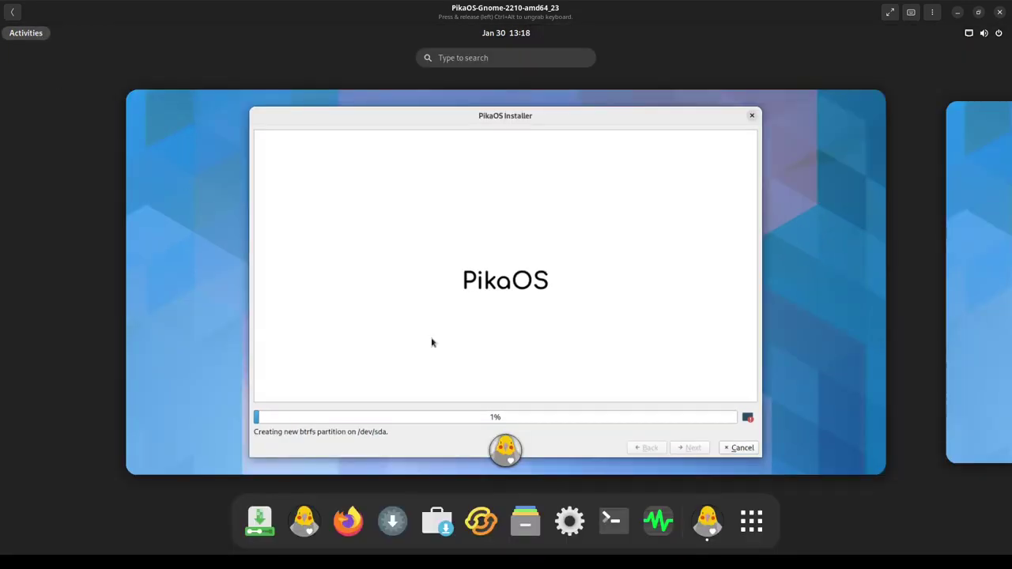
- Show all applications and open the Utilities folder, reopening it after it closes
{"action": "left_click", "coordinate": [741, 528]}
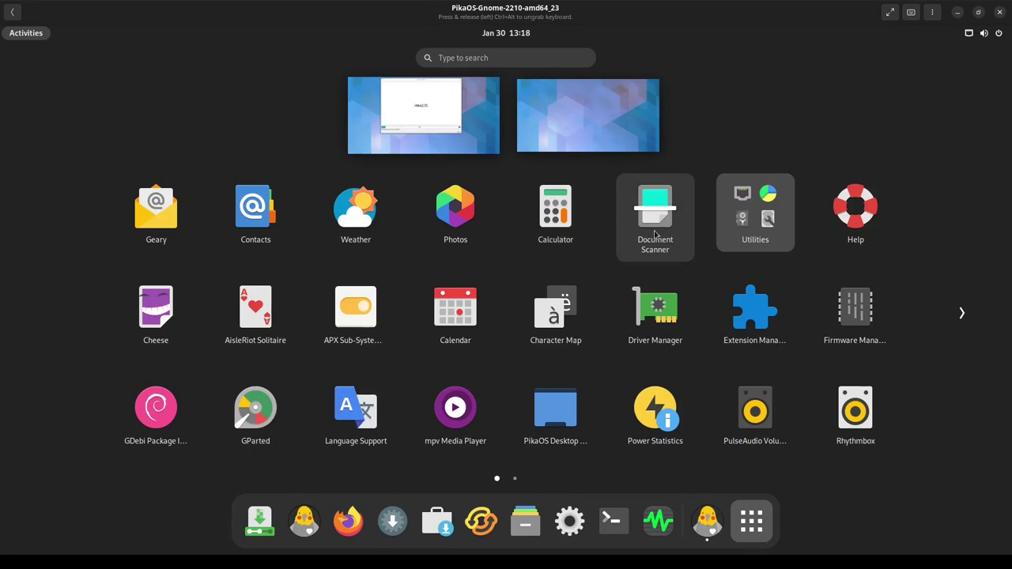
{"action": "left_click", "coordinate": [760, 226]}
{"action": "key", "text": "Escape"}
{"action": "key", "text": "Return"}
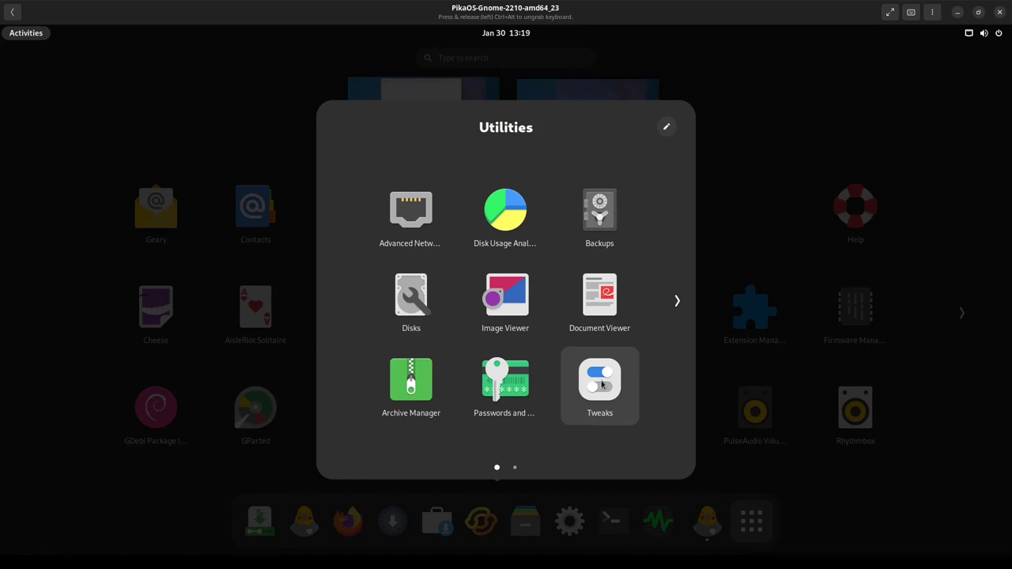
- Page to the second set of Utilities apps, then close the folder
{"action": "left_click", "coordinate": [677, 304]}
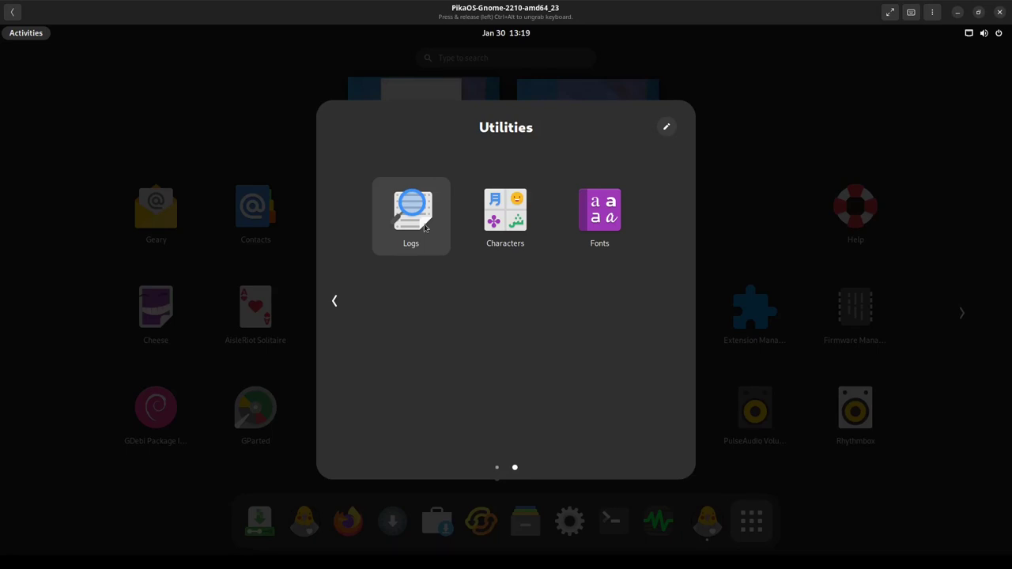
{"action": "left_click", "coordinate": [774, 134]}
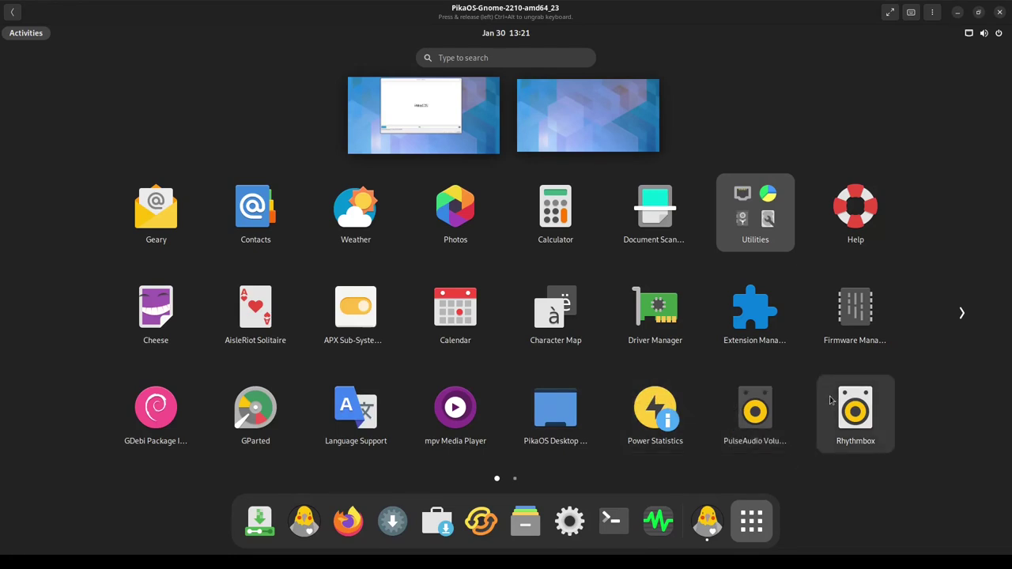
- Scroll through the app grid, then bring the installer window back to the front
{"action": "scroll", "coordinate": [831, 399], "scroll_direction": "down", "scroll_amount": 1}
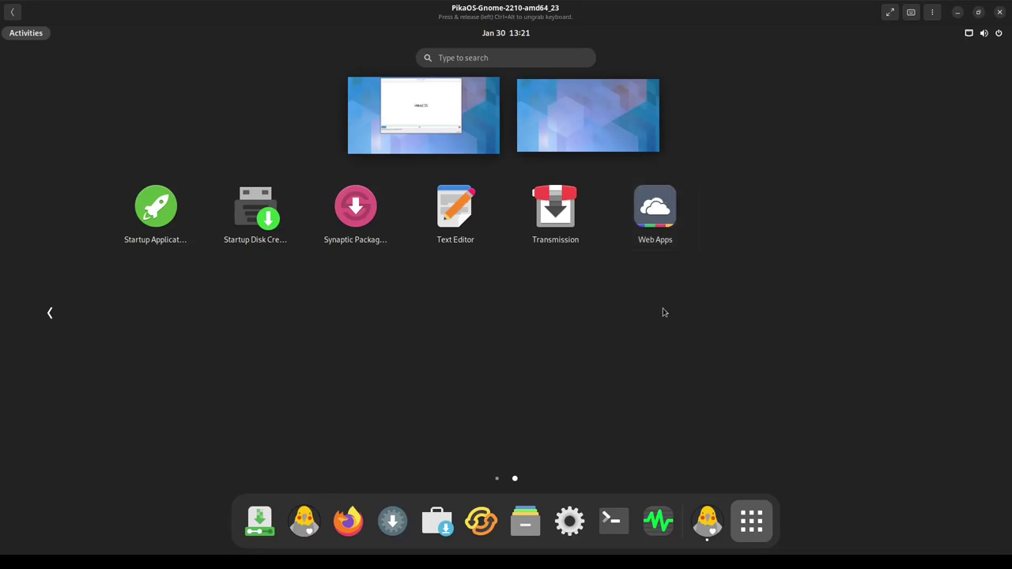
{"action": "scroll", "coordinate": [728, 451], "scroll_direction": "up", "scroll_amount": 1}
{"action": "left_click", "coordinate": [749, 519]}
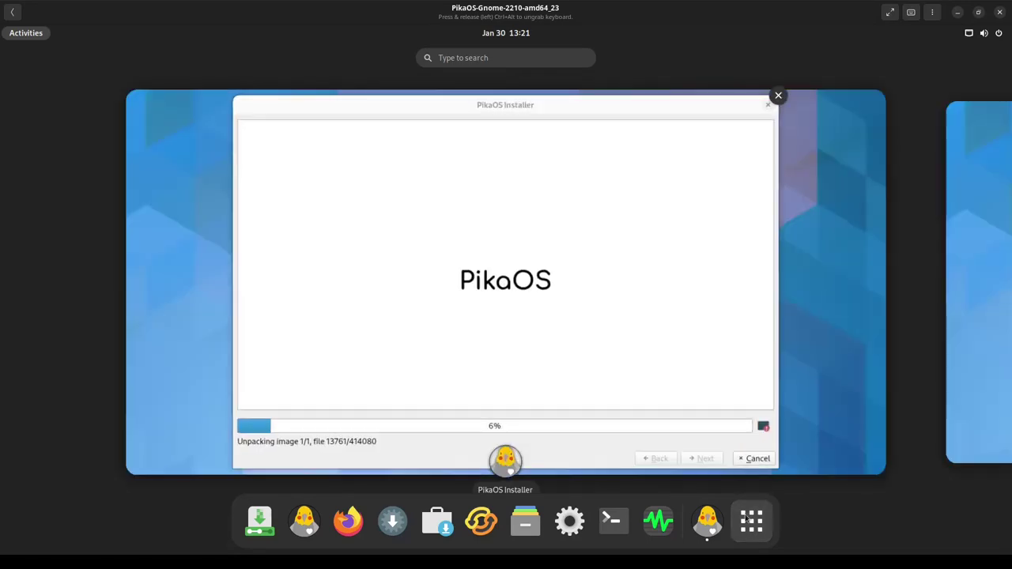
{"action": "left_click", "coordinate": [643, 323]}
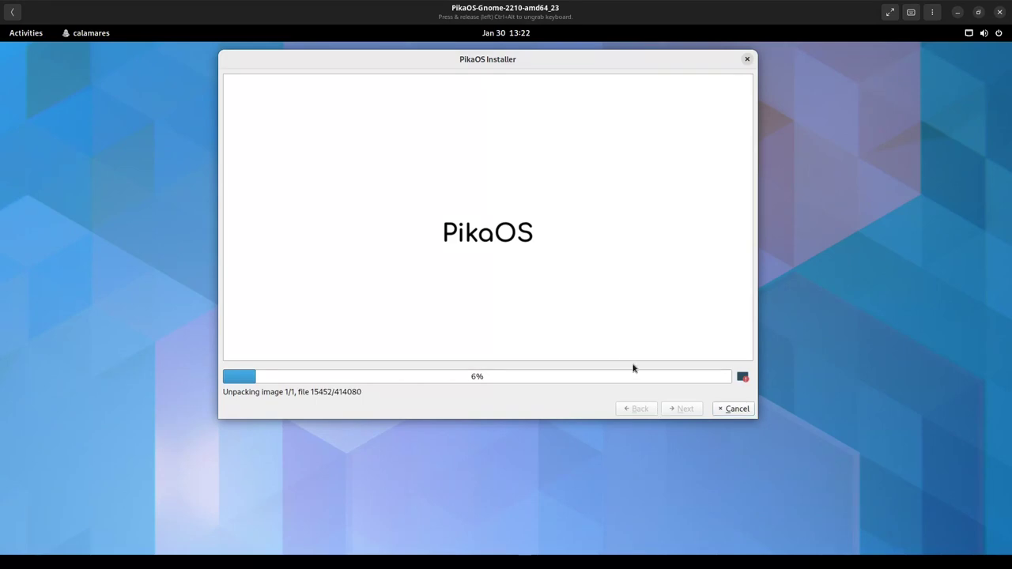
- Launch APX Sub-System Settings from the app grid and move the installer to the right
{"action": "left_click", "coordinate": [26, 32]}
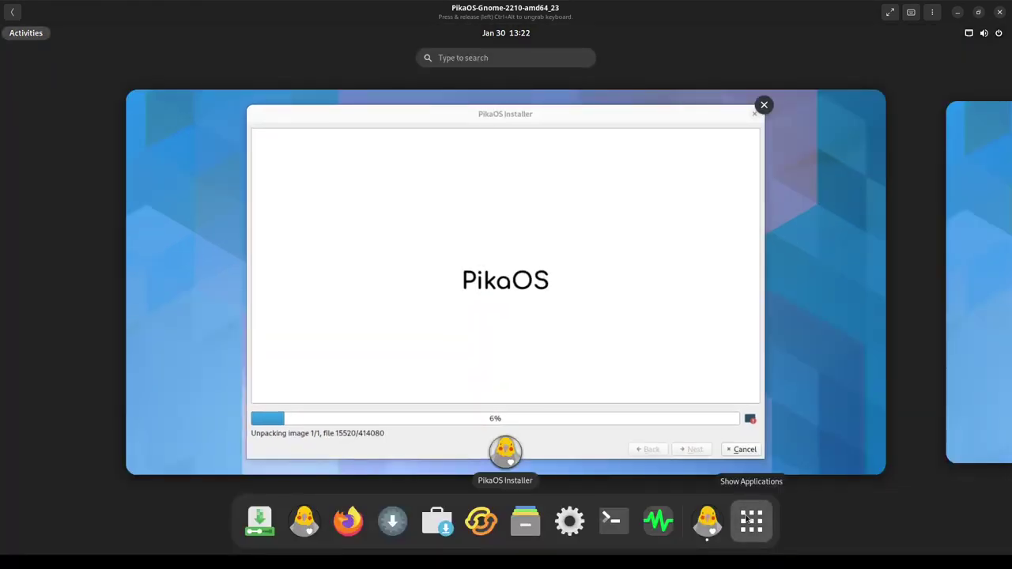
{"action": "left_click", "coordinate": [751, 518]}
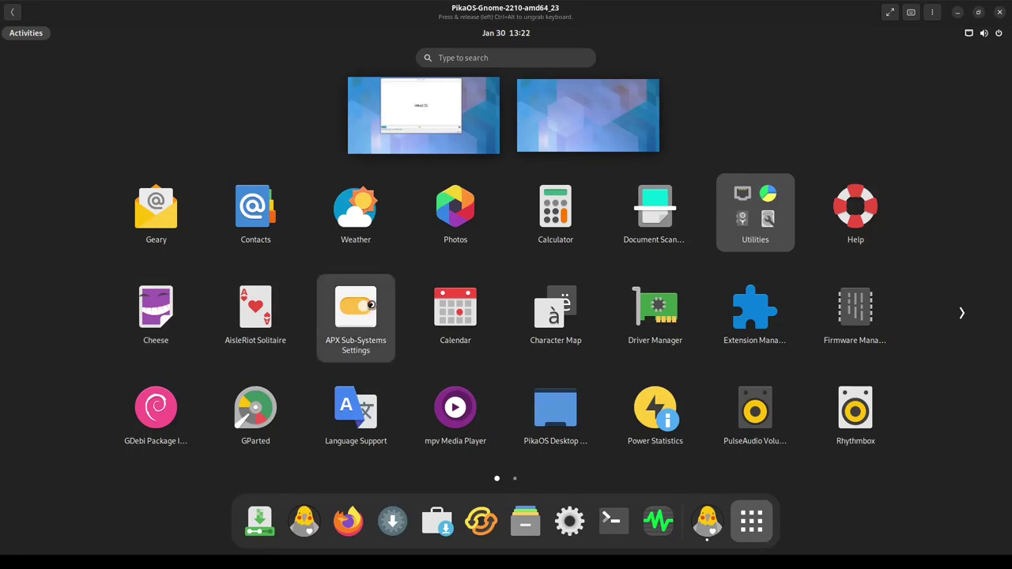
{"action": "key", "text": "Escape"}
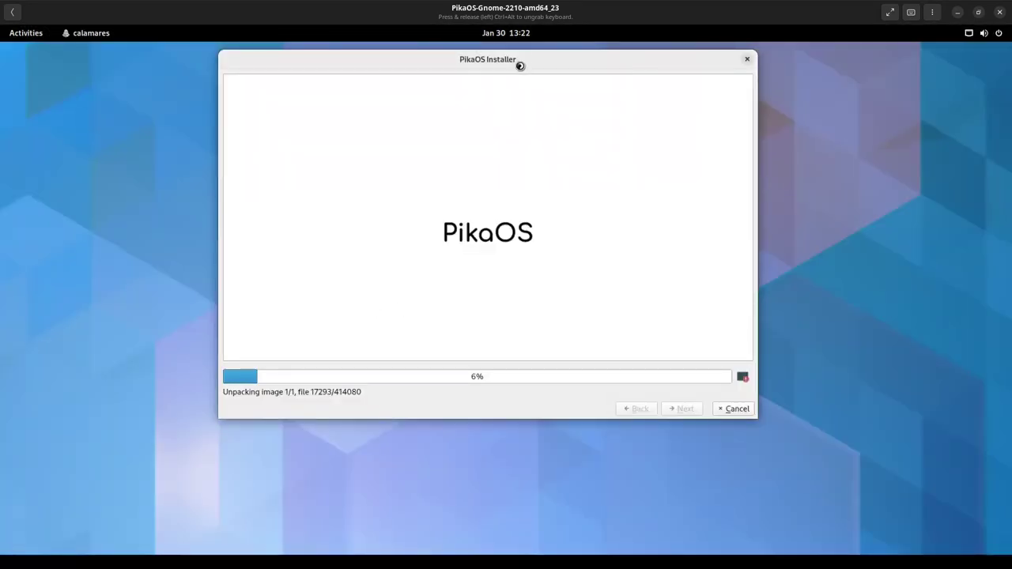
{"action": "left_click_drag", "start_coordinate": [600, 59], "coordinate": [794, 58]}
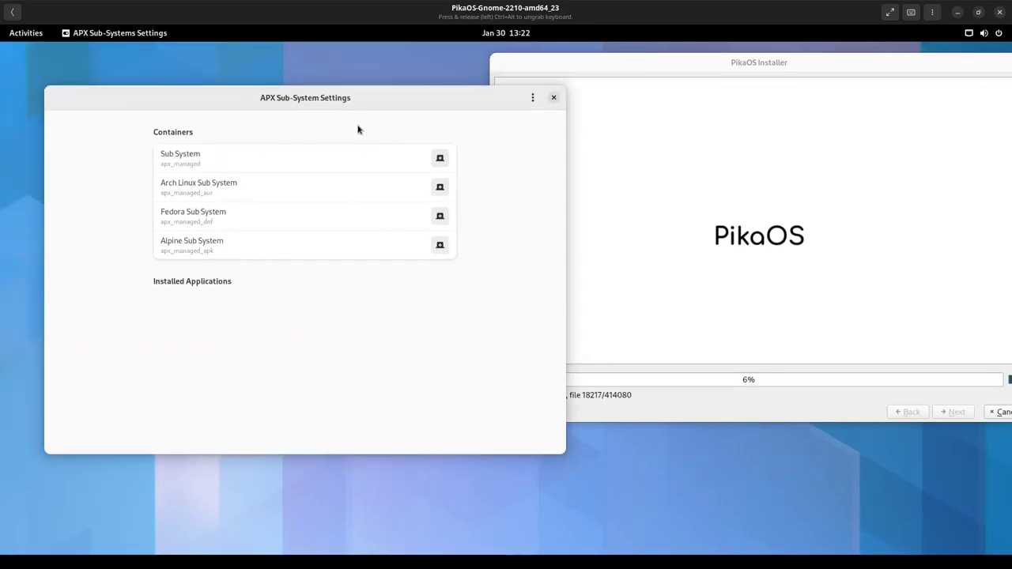
- Check APX's options menu and container list, then close APX Sub-System Settings
{"action": "left_click", "coordinate": [532, 97]}
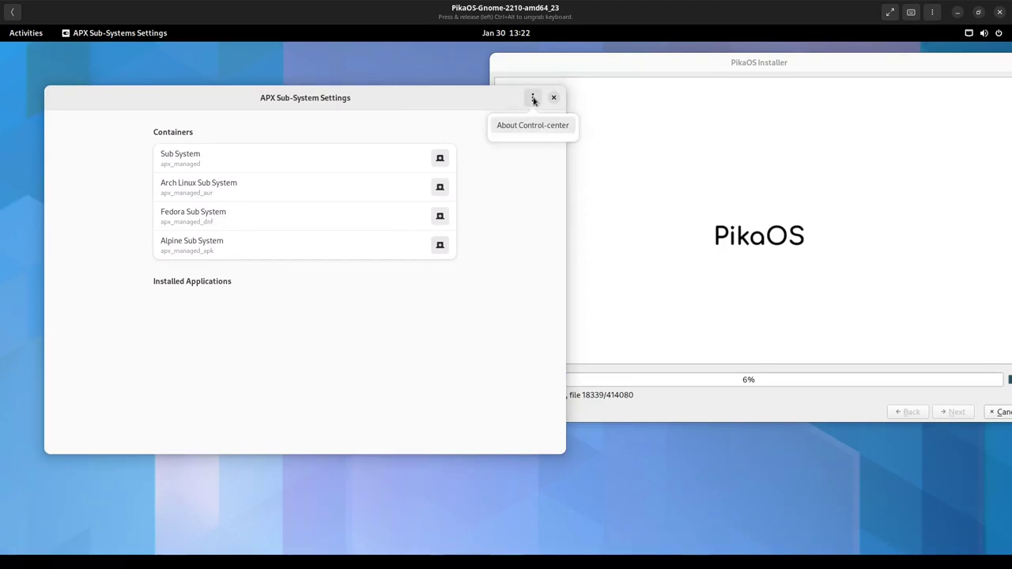
{"action": "left_click", "coordinate": [434, 140]}
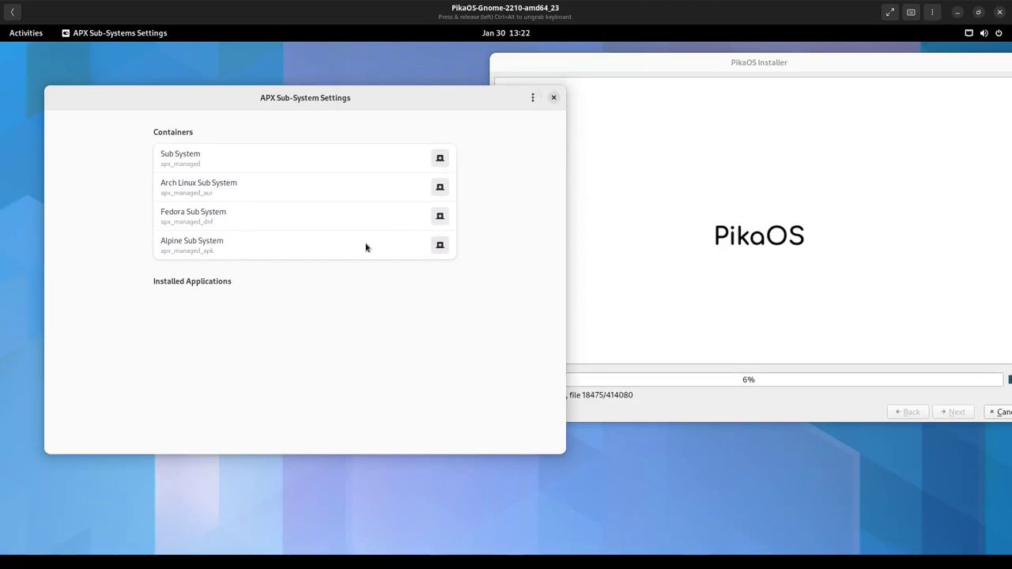
{"action": "left_click_drag", "start_coordinate": [331, 114], "coordinate": [394, 117]}
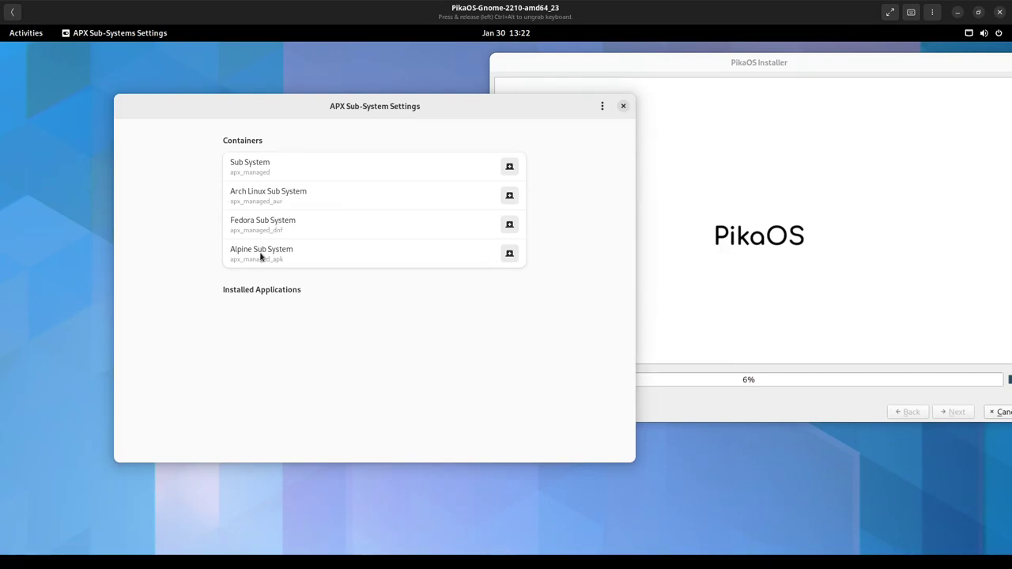
{"action": "left_click", "coordinate": [509, 253]}
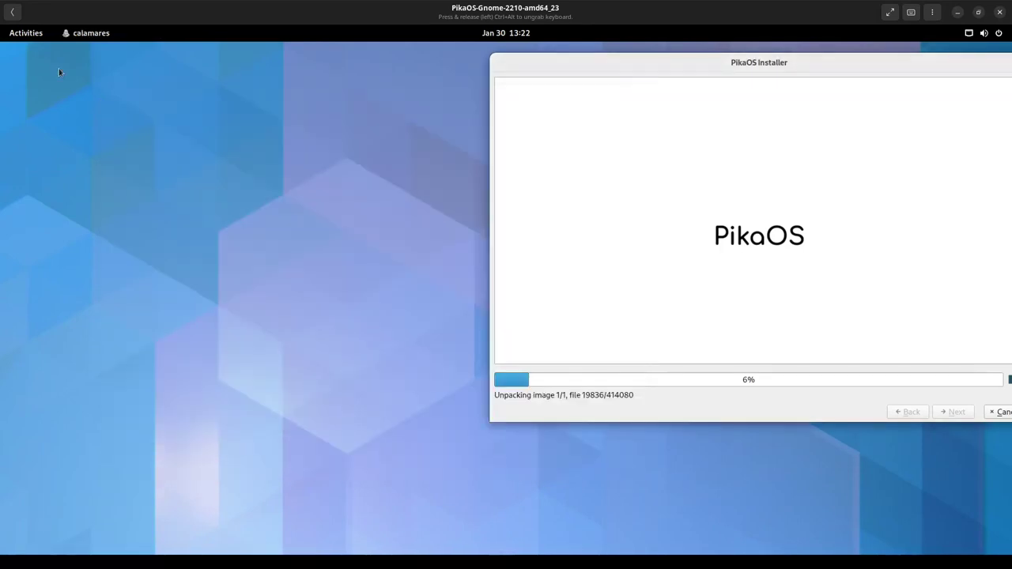
- Scroll through both app grid pages and return to the desktop with the installer at 6%
{"action": "left_click", "coordinate": [26, 33]}
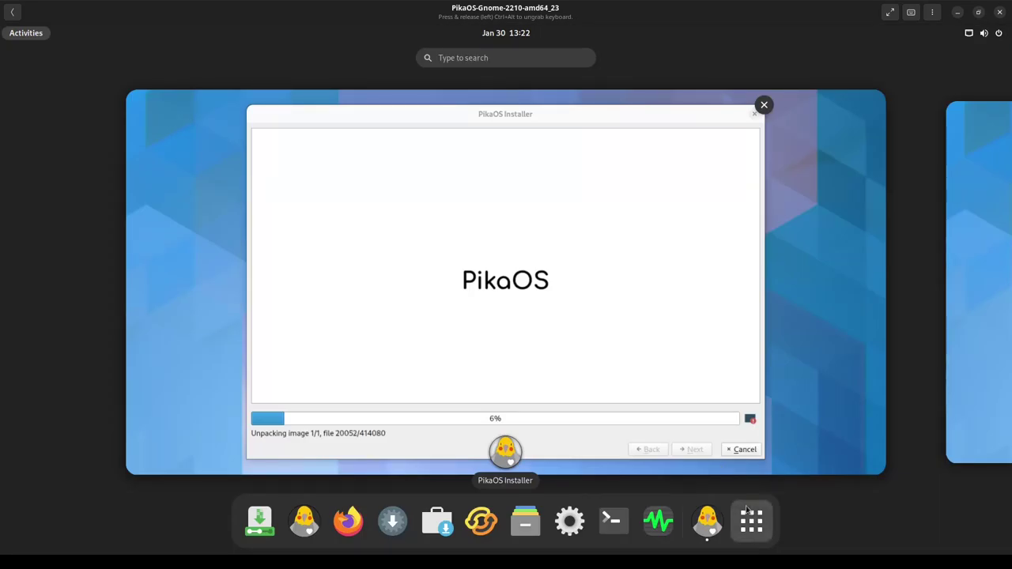
{"action": "left_click", "coordinate": [748, 514]}
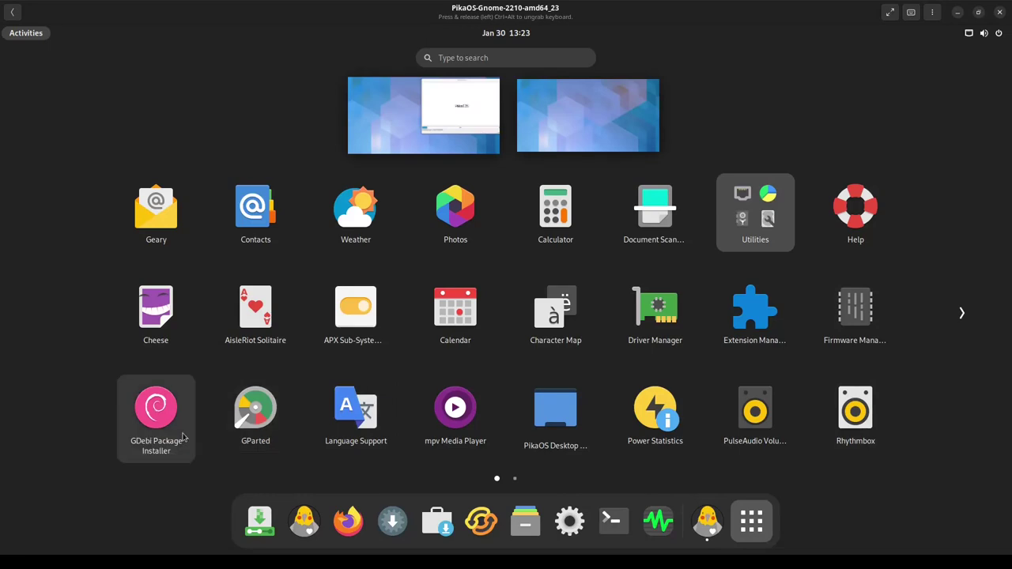
{"action": "scroll", "coordinate": [182, 437], "scroll_direction": "down", "scroll_amount": 1}
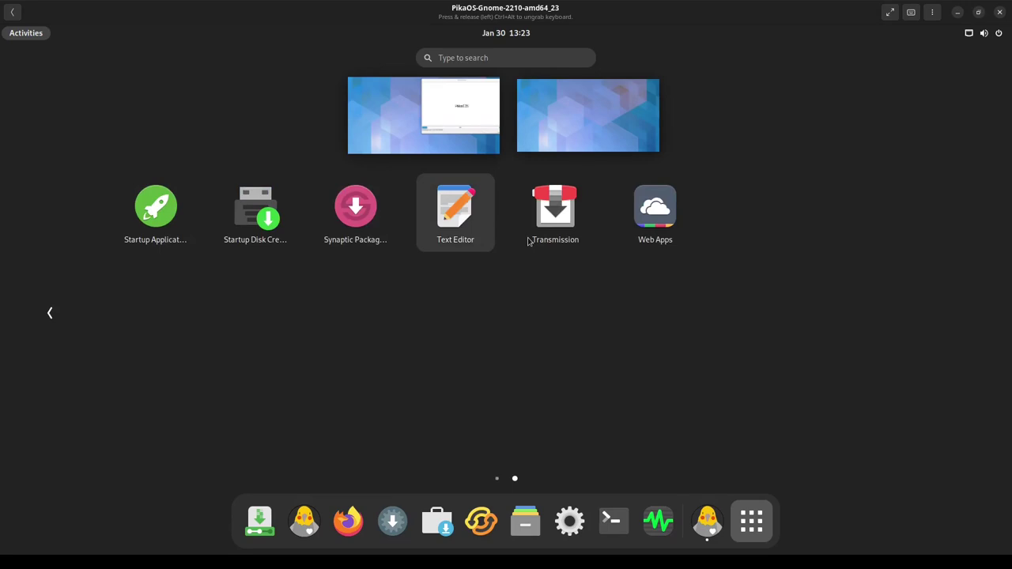
{"action": "scroll", "coordinate": [253, 467], "scroll_direction": "up", "scroll_amount": 1}
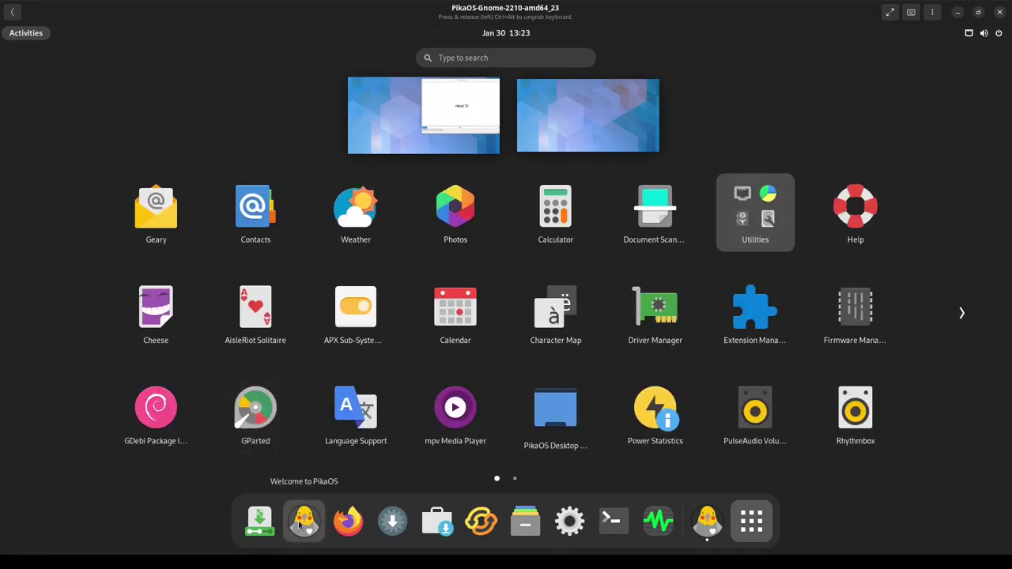
{"action": "left_click", "coordinate": [466, 285]}
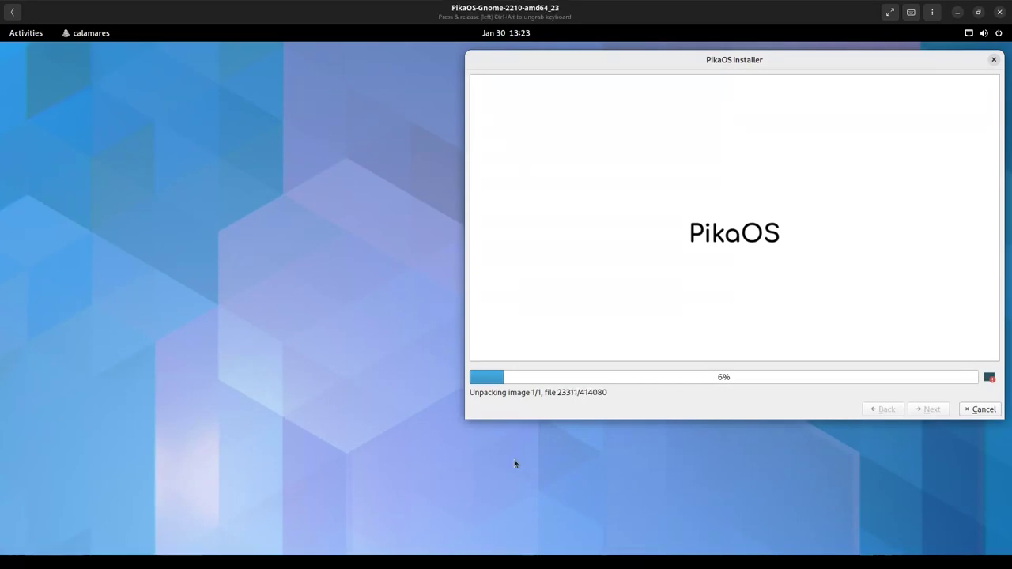
- Open the overview and app grid, scroll it, then return to the installer desktop
{"action": "key", "text": "super"}
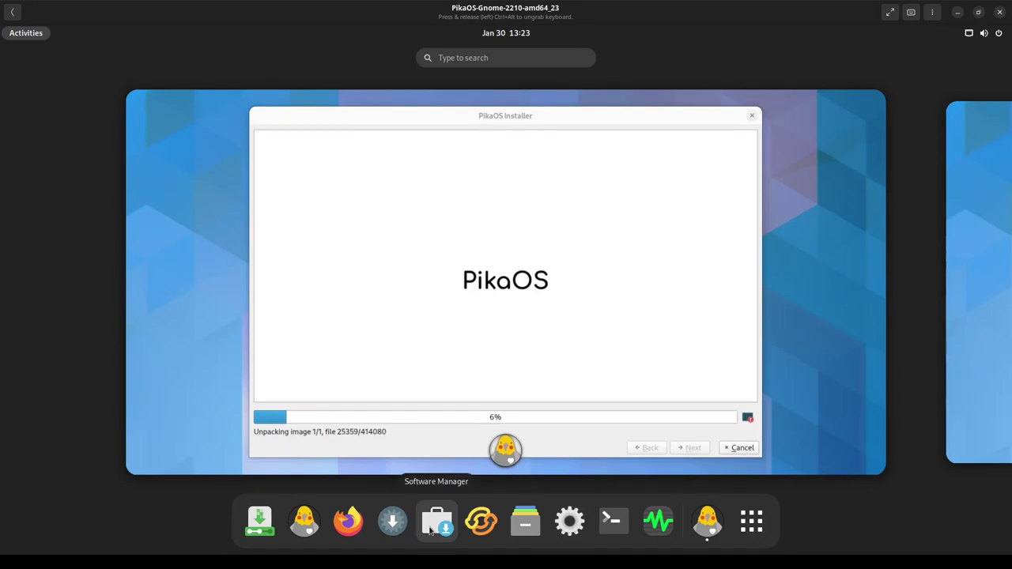
{"action": "key", "text": "super+a"}
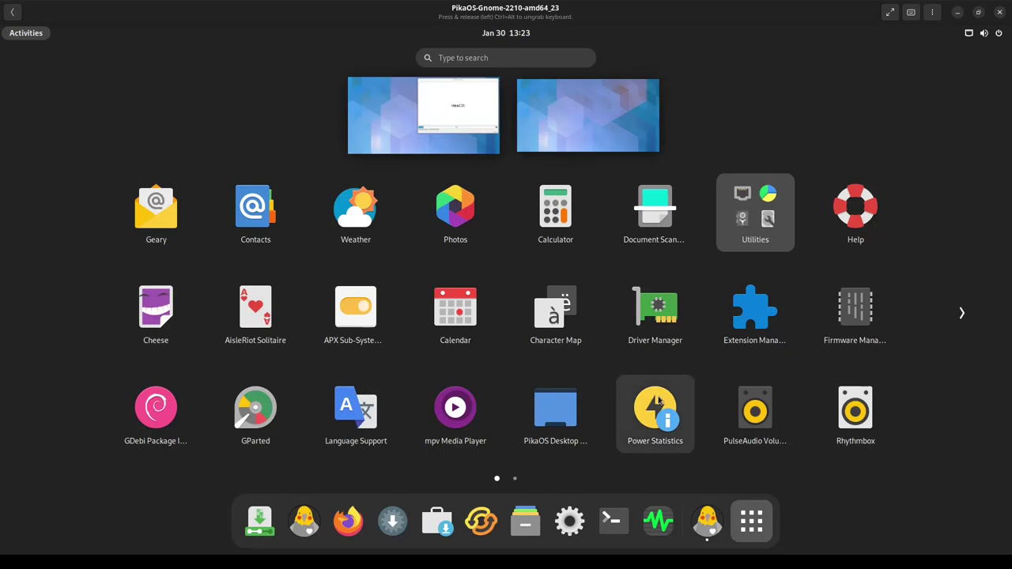
{"action": "scroll", "coordinate": [658, 401], "scroll_direction": "down", "scroll_amount": 1}
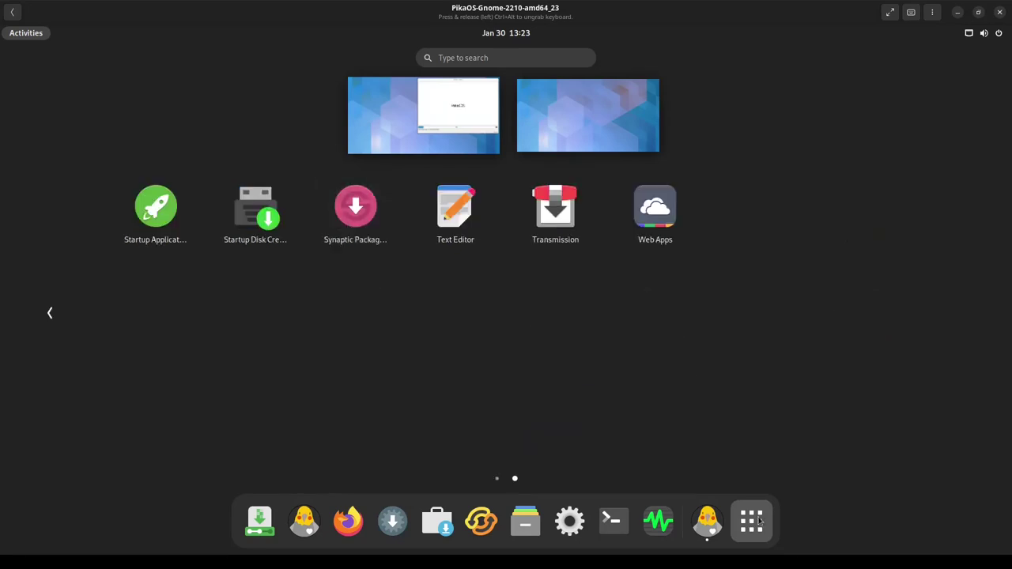
{"action": "left_click", "coordinate": [747, 515]}
{"action": "left_click", "coordinate": [553, 388]}
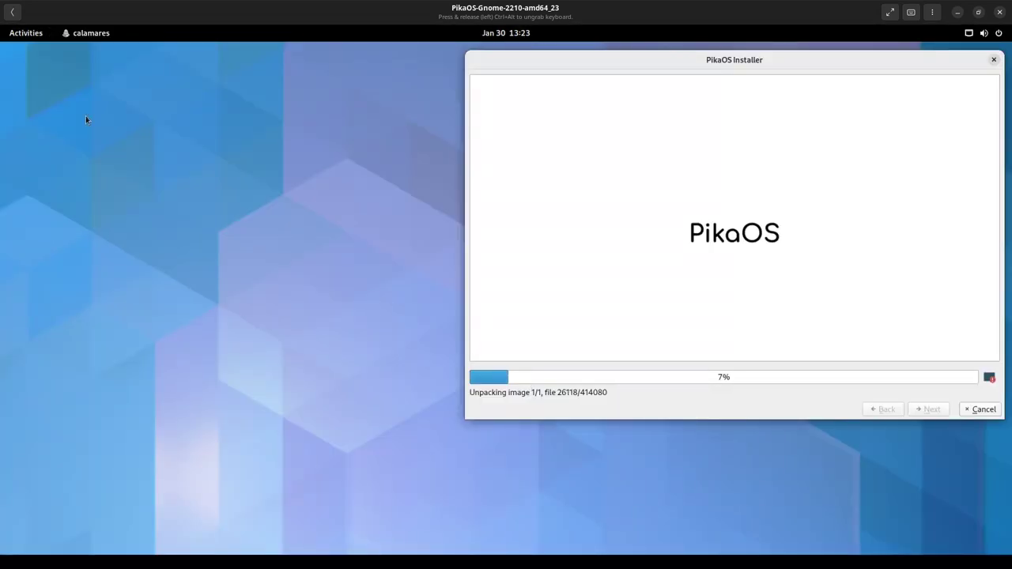
- Toggle between the overview and installer, then focus the PikaOS Repository Settings window
{"action": "key", "text": "super"}
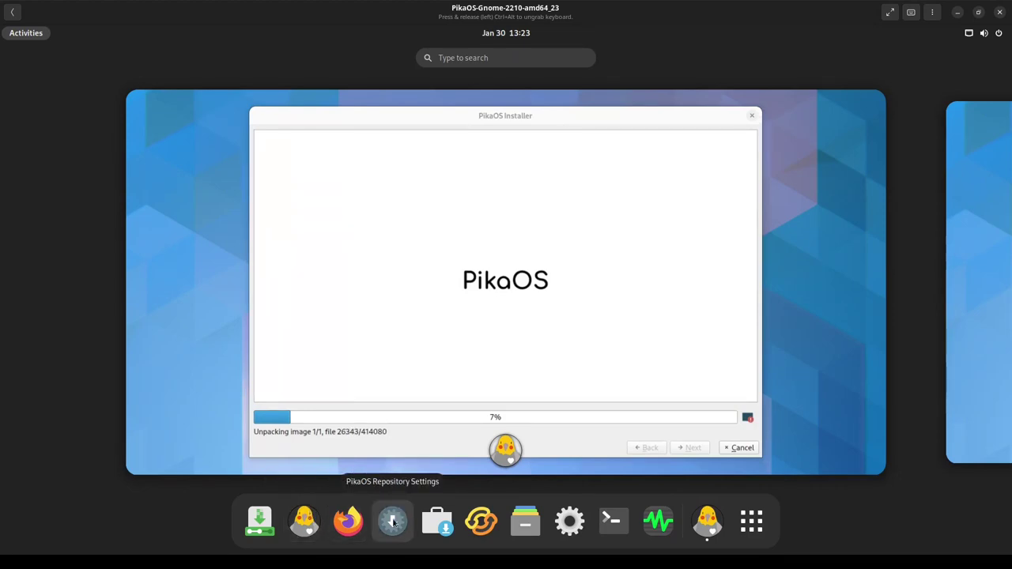
{"action": "left_click", "coordinate": [385, 442]}
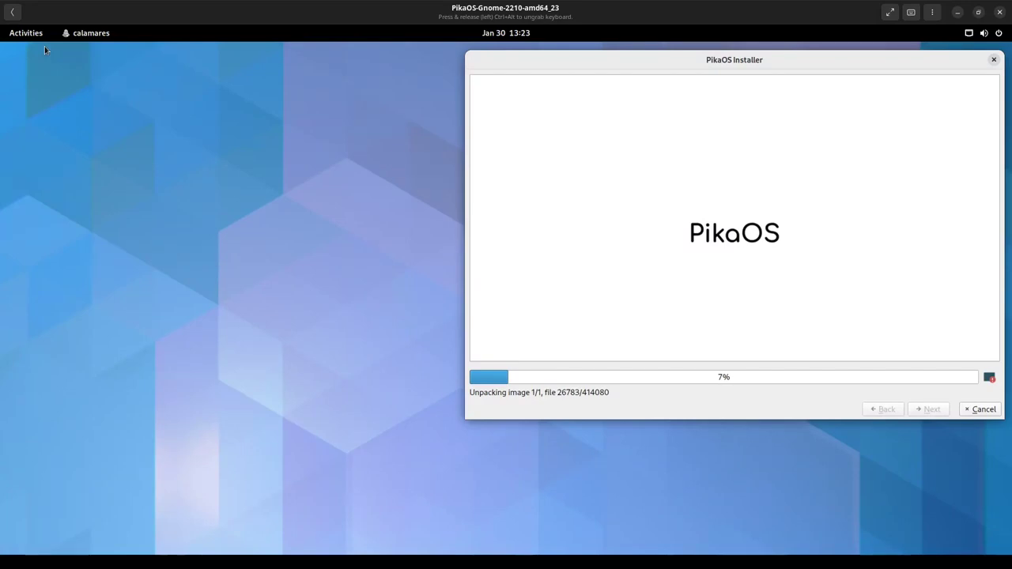
{"action": "left_click", "coordinate": [26, 32]}
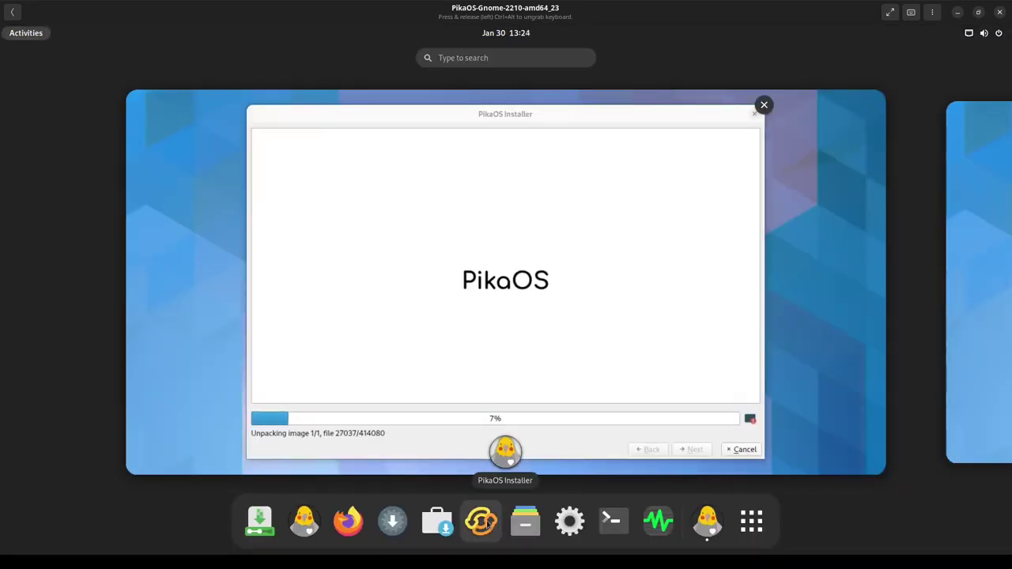
{"action": "left_click", "coordinate": [491, 346]}
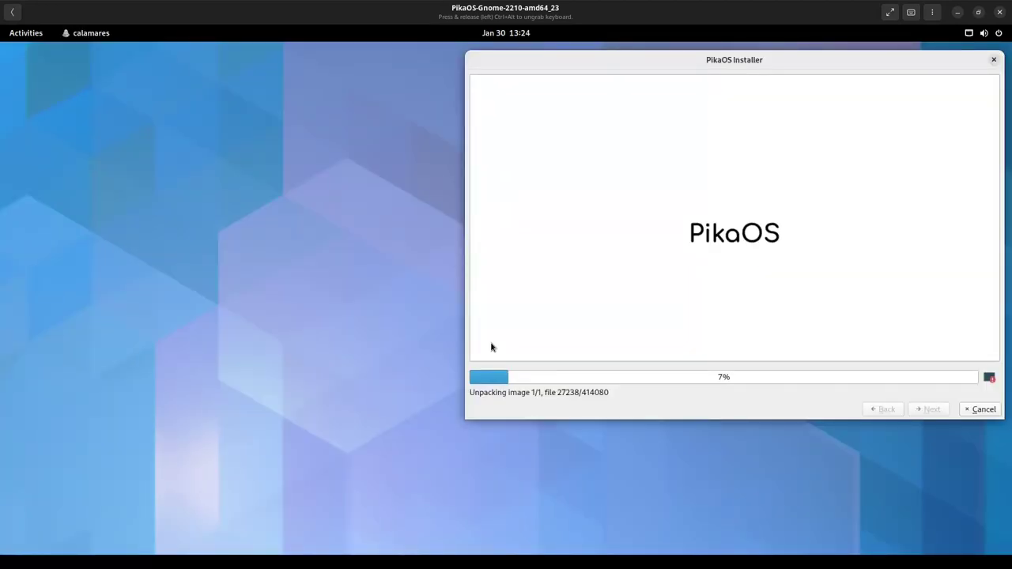
{"action": "left_click", "coordinate": [27, 32]}
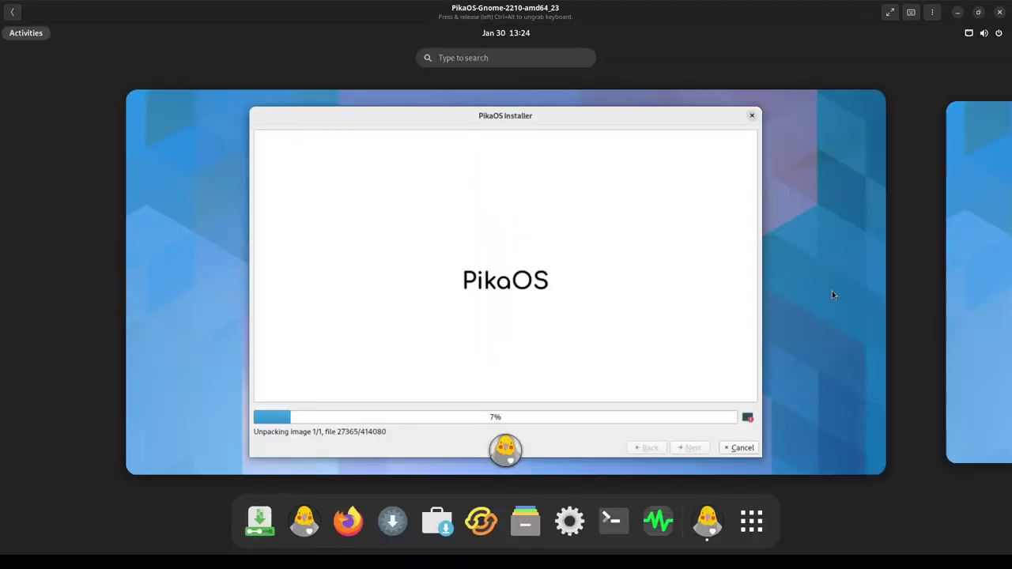
{"action": "left_click", "coordinate": [947, 269]}
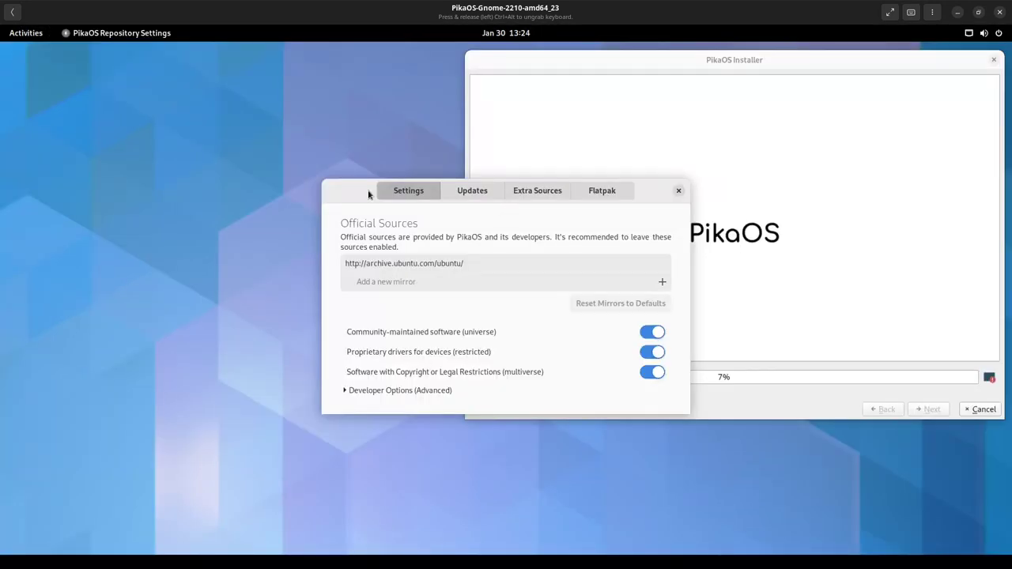
- Move the window left, view the Updates, Extra Sources and Flatpak tabs, then close it
{"action": "left_click_drag", "start_coordinate": [368, 194], "coordinate": [126, 137]}
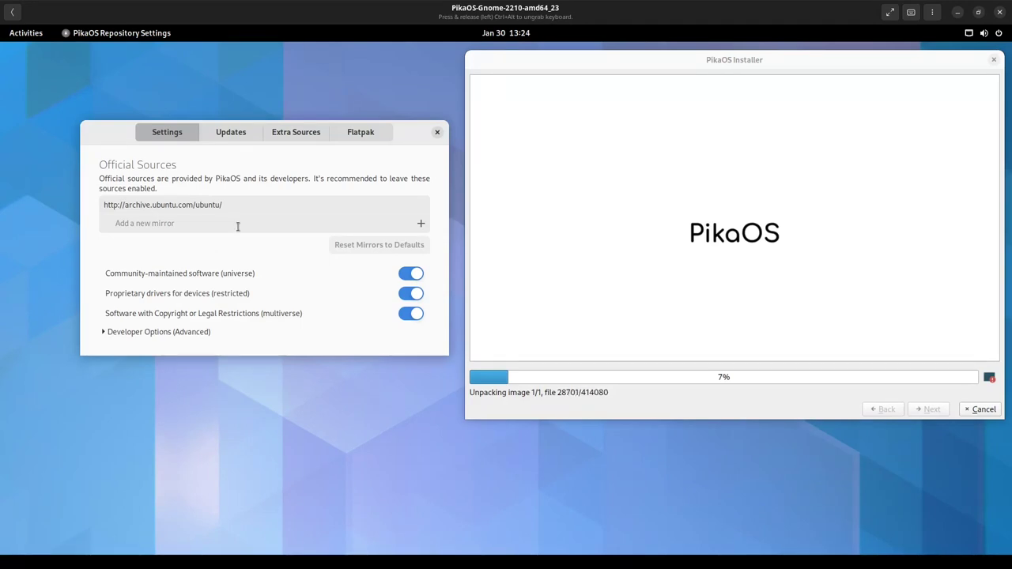
{"action": "left_click", "coordinate": [257, 132]}
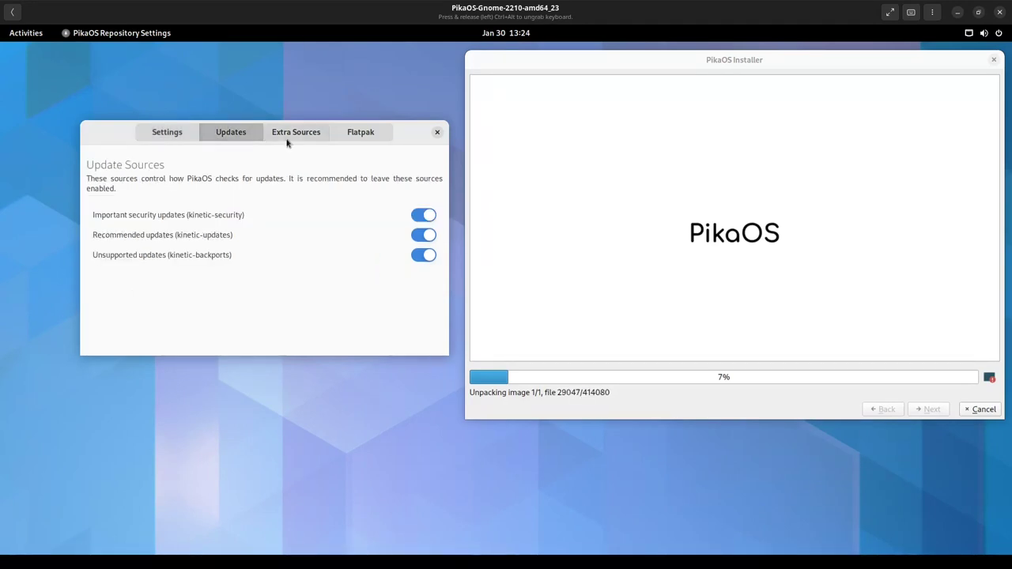
{"action": "left_click", "coordinate": [288, 140]}
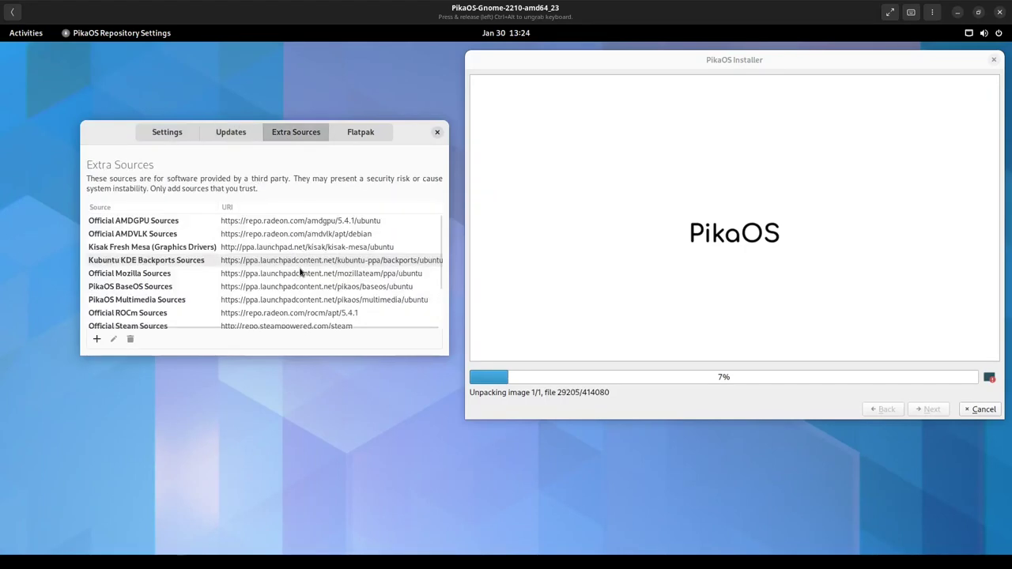
{"action": "scroll", "coordinate": [309, 299], "scroll_direction": "down", "scroll_amount": 3}
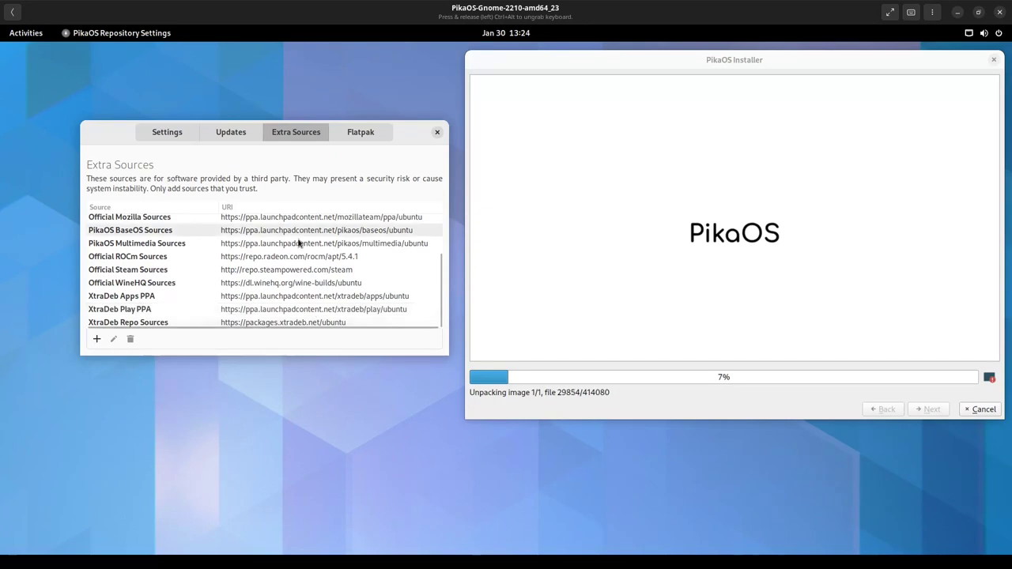
{"action": "scroll", "coordinate": [299, 244], "scroll_direction": "up", "scroll_amount": 3}
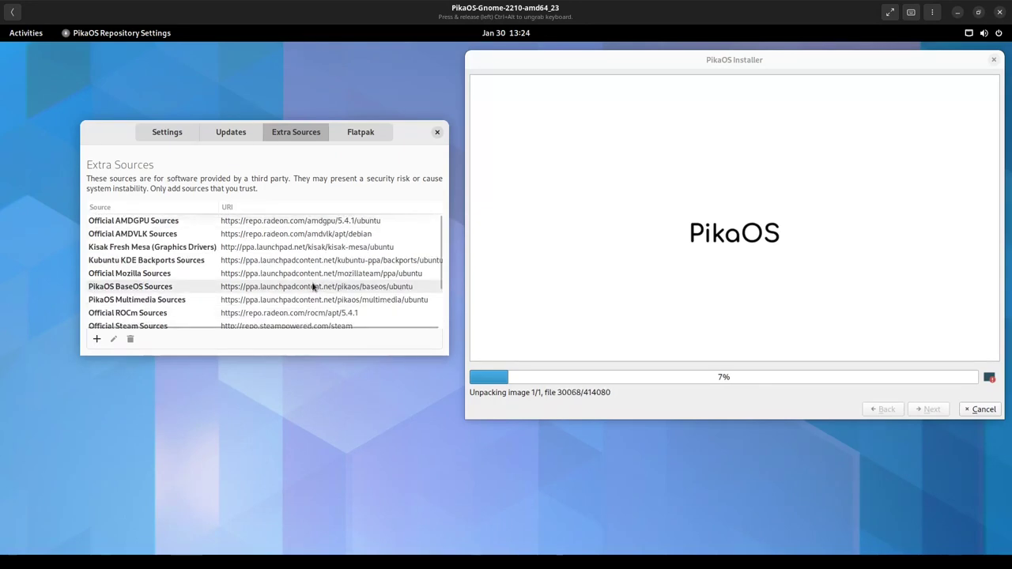
{"action": "left_click", "coordinate": [360, 133]}
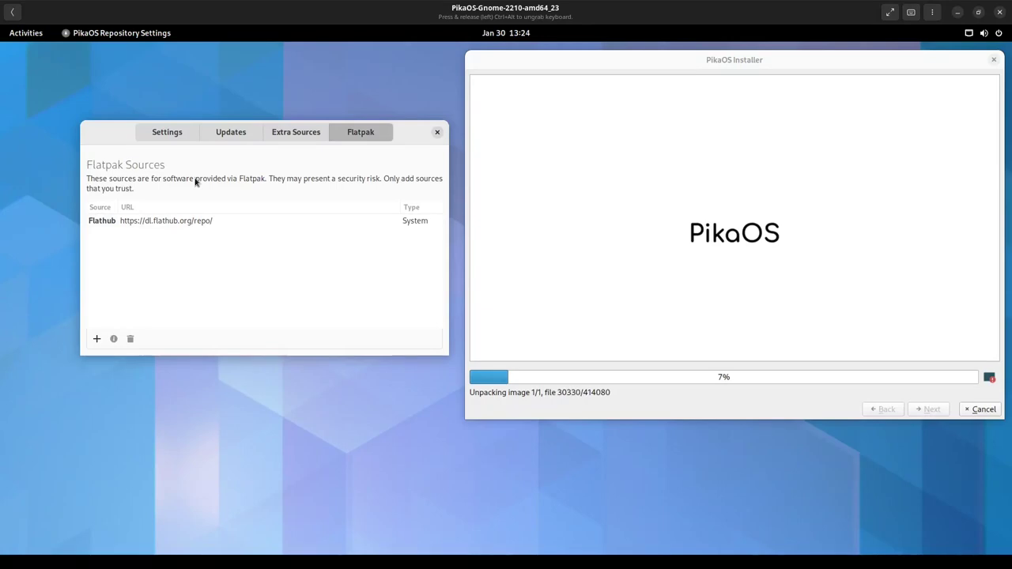
{"action": "left_click", "coordinate": [437, 132]}
{"action": "left_click", "coordinate": [455, 148]}
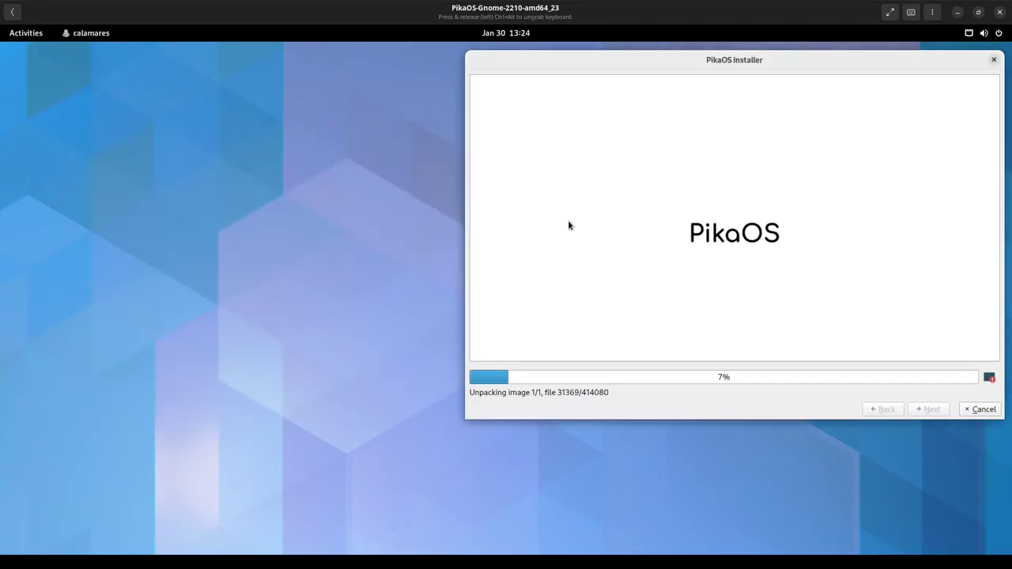
- Centre the installer window, wait for 'All done.', and finish with Restart now ticked
{"action": "left_click_drag", "start_coordinate": [677, 63], "coordinate": [428, 136]}
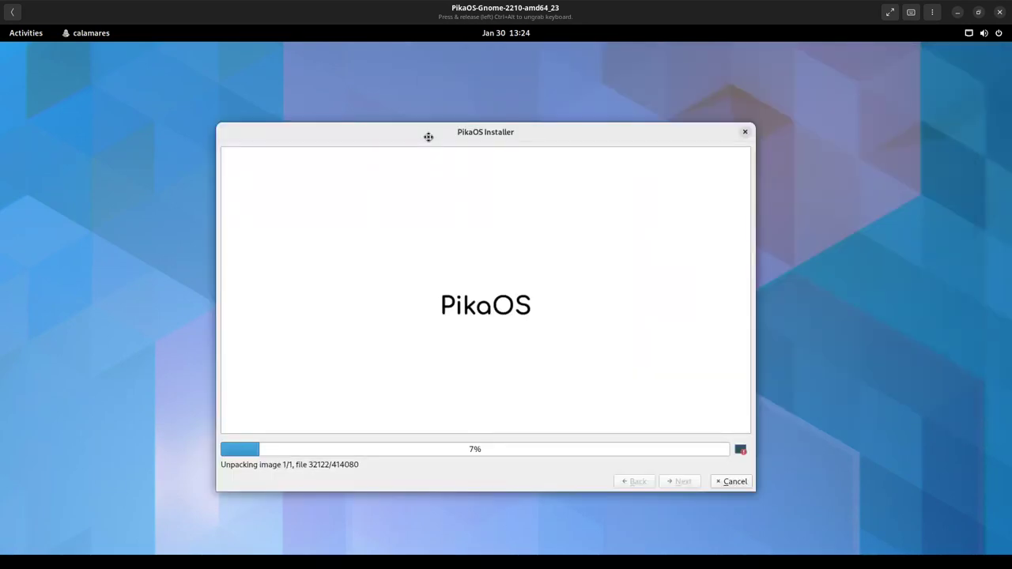
{"action": "left_click_drag", "start_coordinate": [427, 137], "coordinate": [428, 138]}
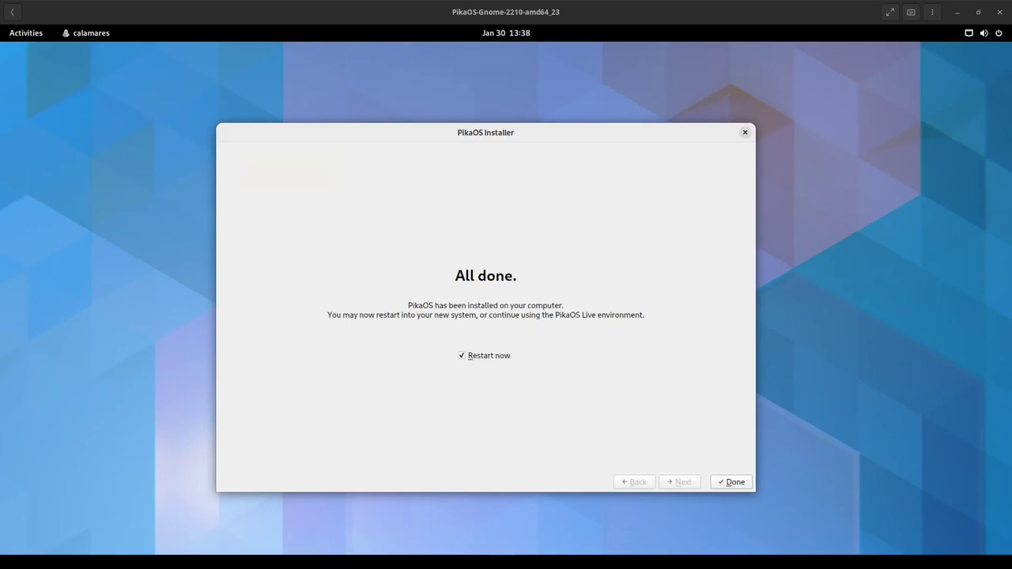
{"action": "left_click", "coordinate": [731, 482]}
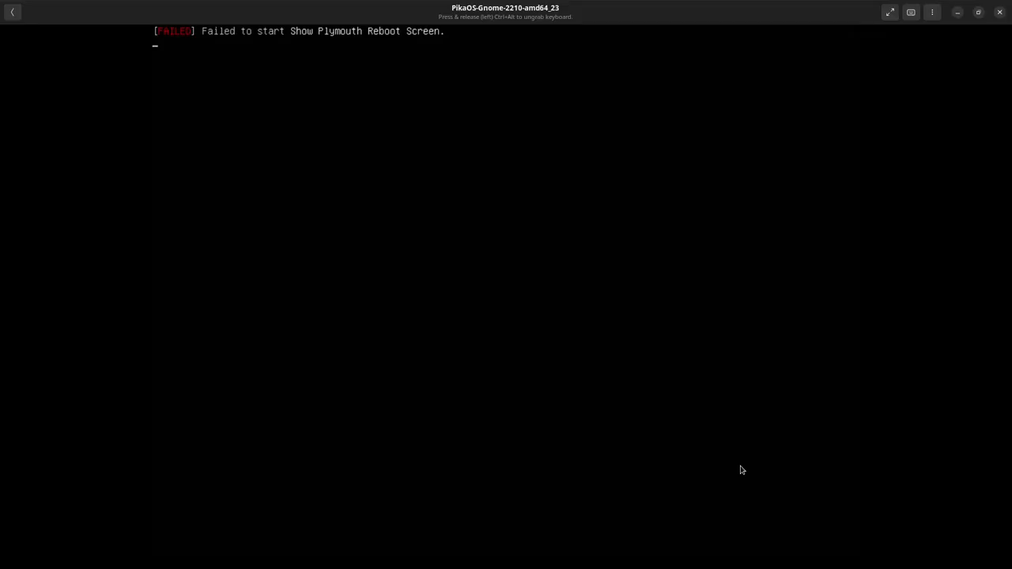